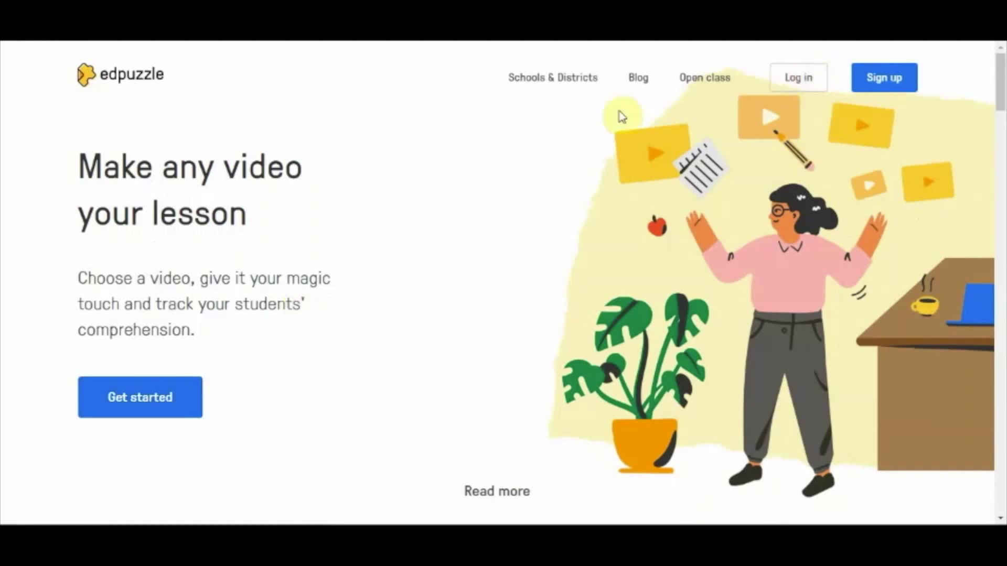
# Start signing up for Edpuzzle as a teacher, using an existing Google account.
pyautogui.click(162, 397)
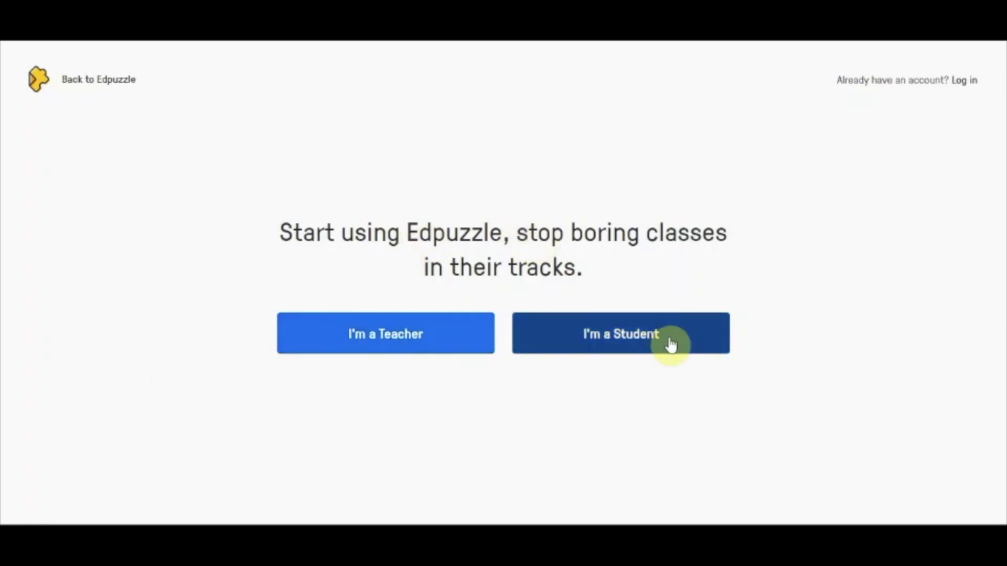
pyautogui.click(390, 345)
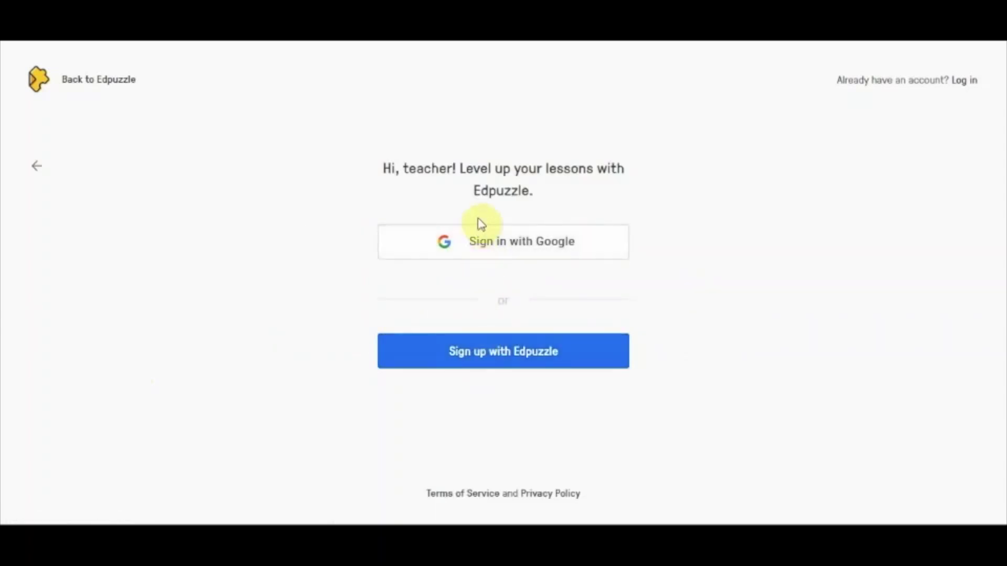
pyautogui.click(475, 247)
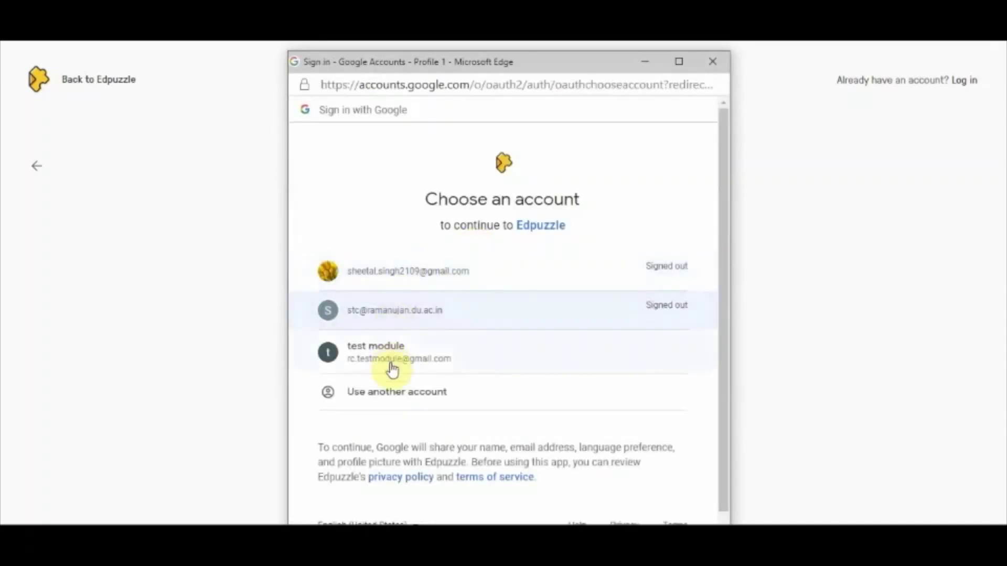
pyautogui.click(399, 357)
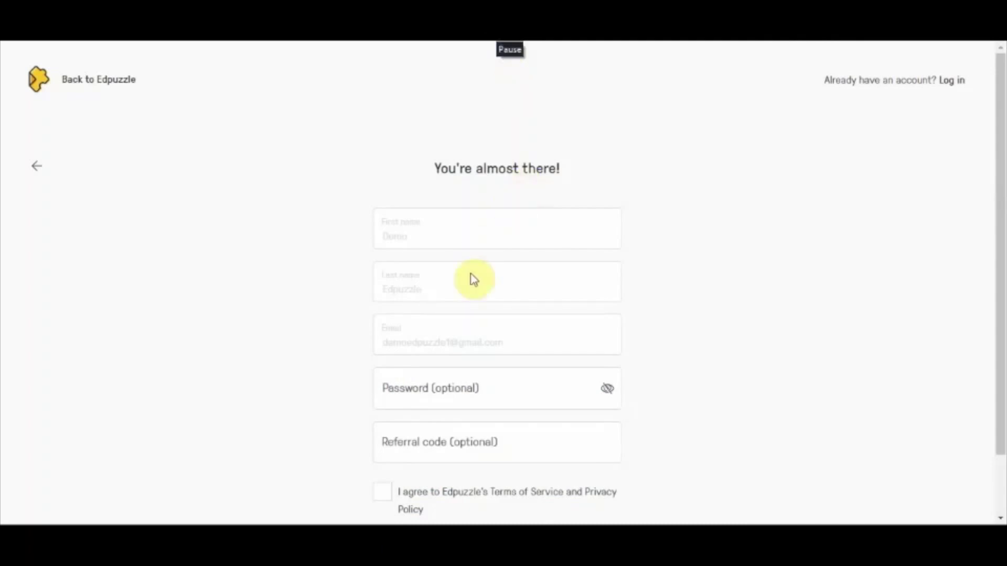
# Agree to the Terms of Service and Privacy Policy, leaving the optional fields empty, and create the new account.
pyautogui.click(497, 431)
pyautogui.click(465, 396)
pyautogui.scroll(-2, 468, 396)
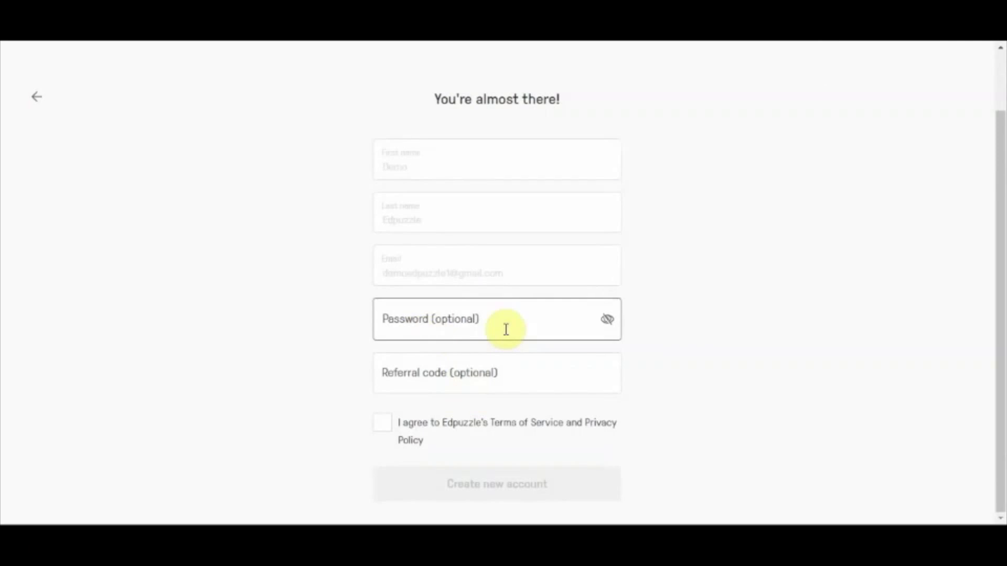
pyautogui.click(413, 404)
pyautogui.click(388, 436)
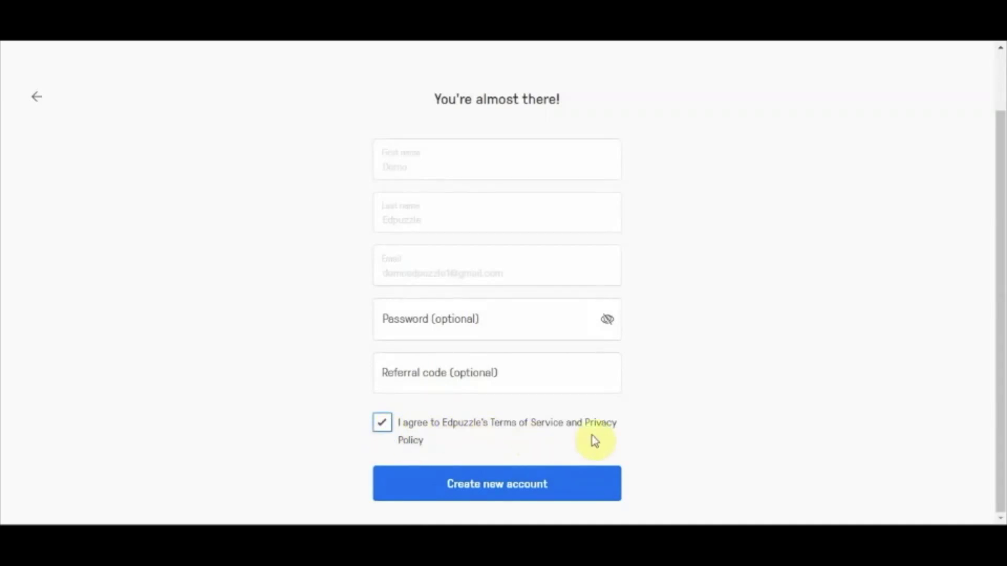
pyautogui.click(506, 488)
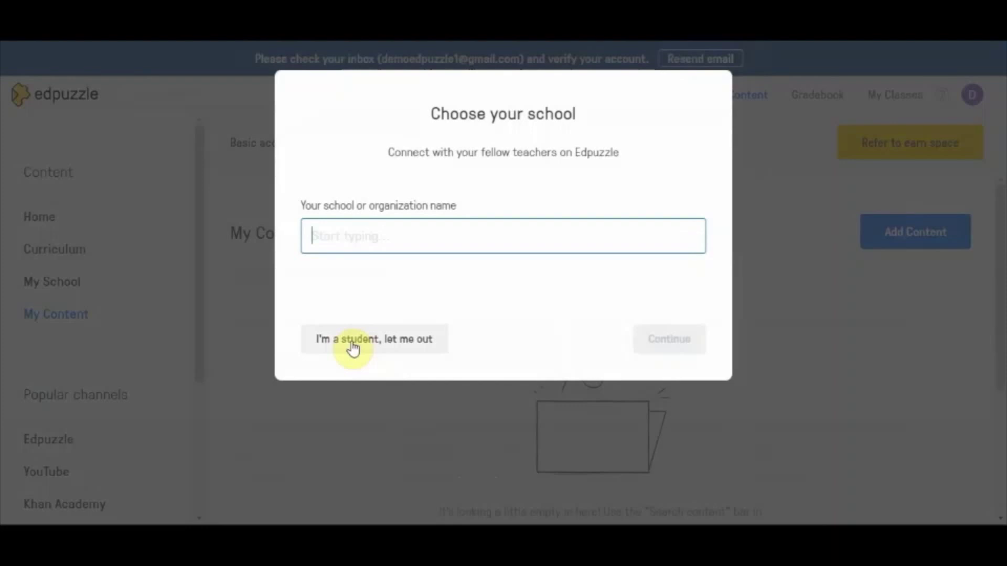
# Search the school list for Ramanujan College and look through the suggested schools.
pyautogui.write('Ramanuj')
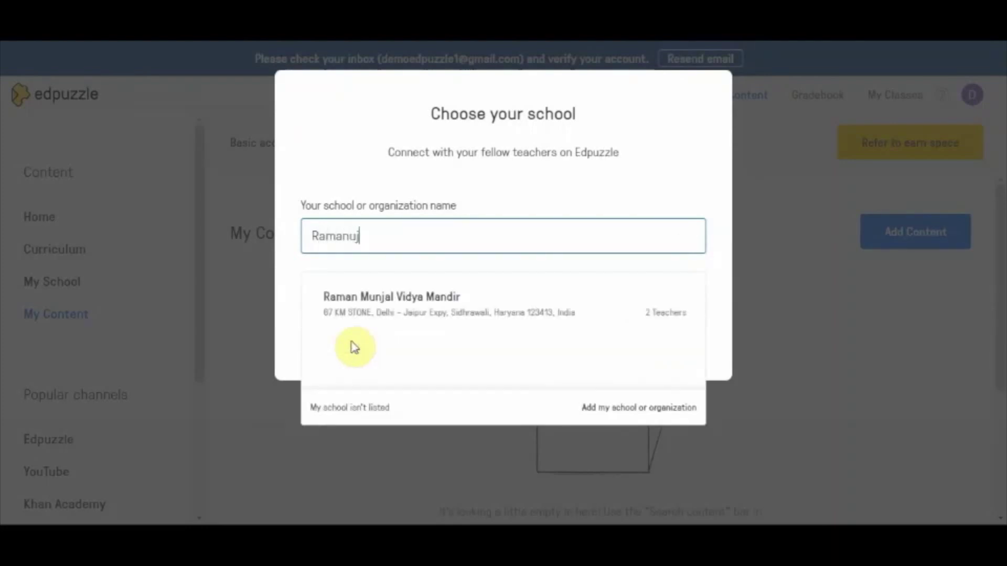
pyautogui.write('an Col')
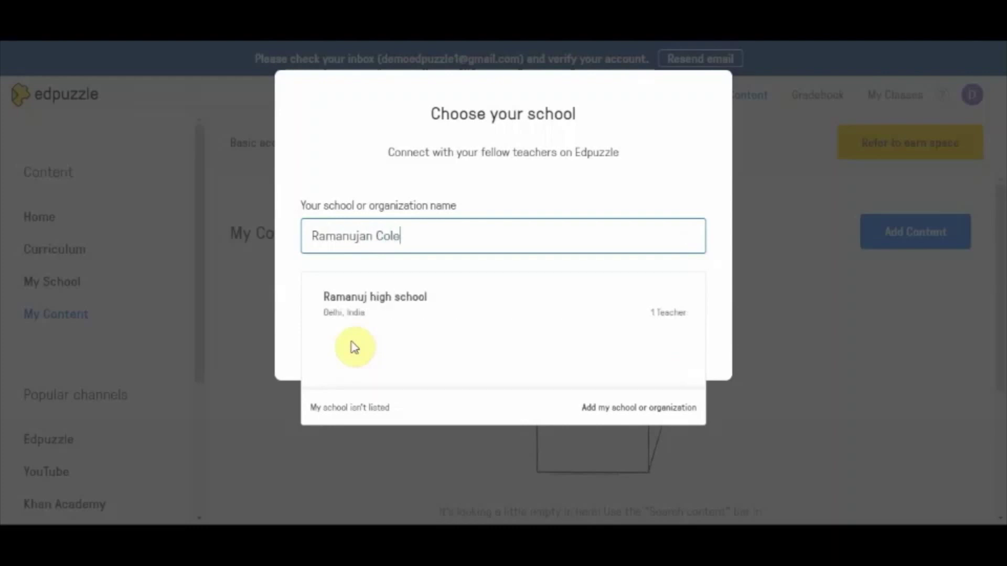
pyautogui.write('lege')
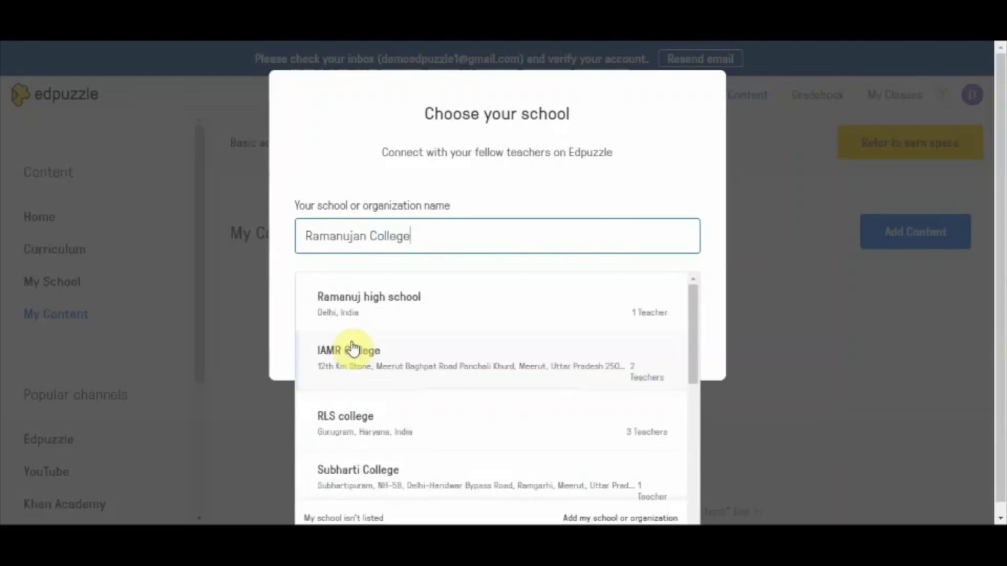
pyautogui.scroll(-3, 428, 357)
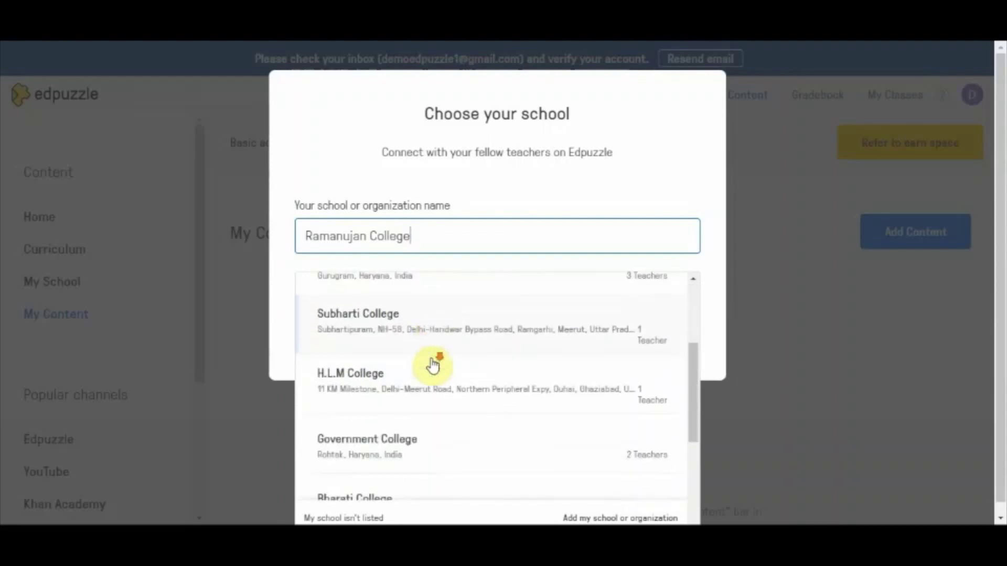
pyautogui.scroll(-4, 431, 365)
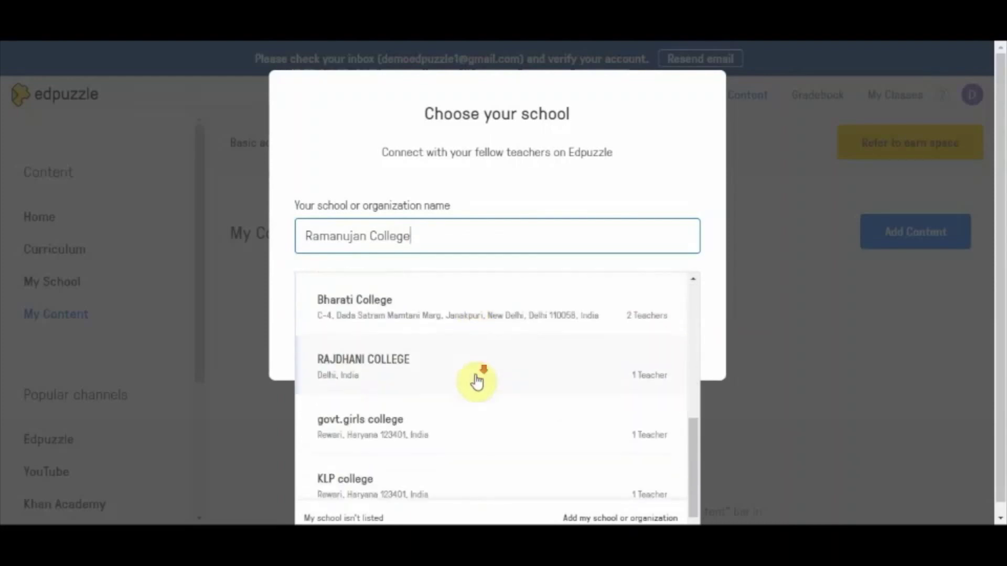
pyautogui.scroll(5, 478, 385)
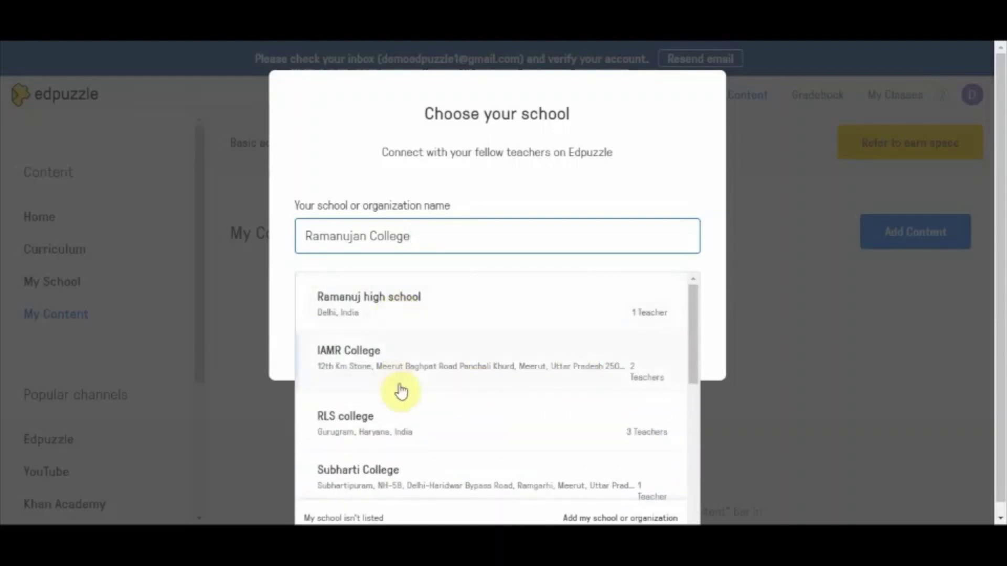
pyautogui.scroll(-3, 532, 382)
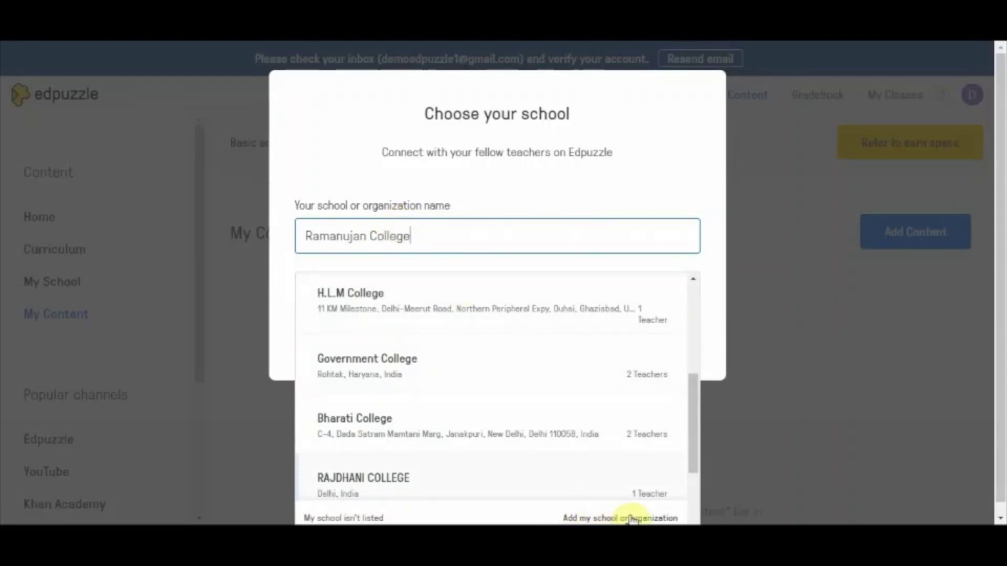
pyautogui.scroll(4, 435, 341)
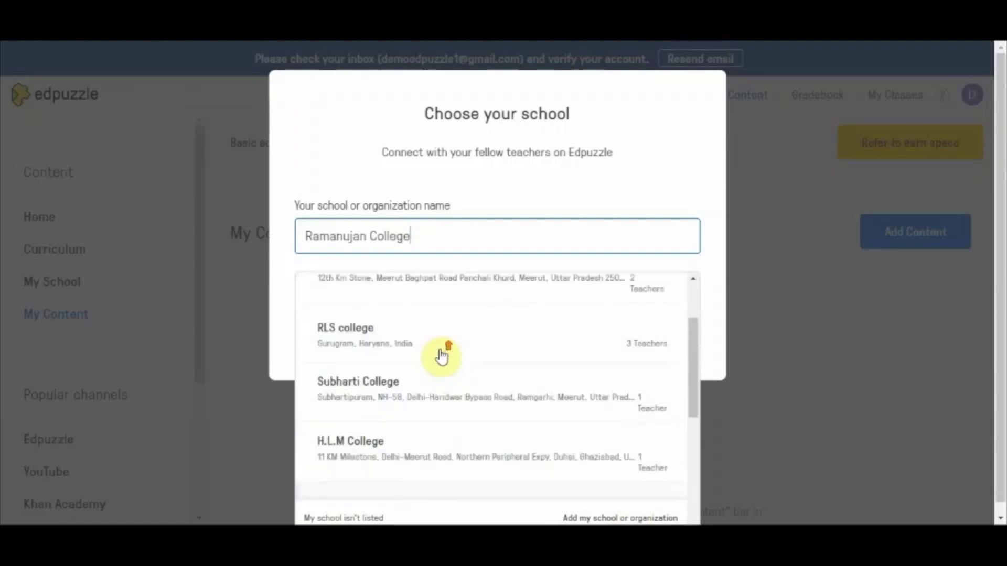
pyautogui.scroll(1, 441, 346)
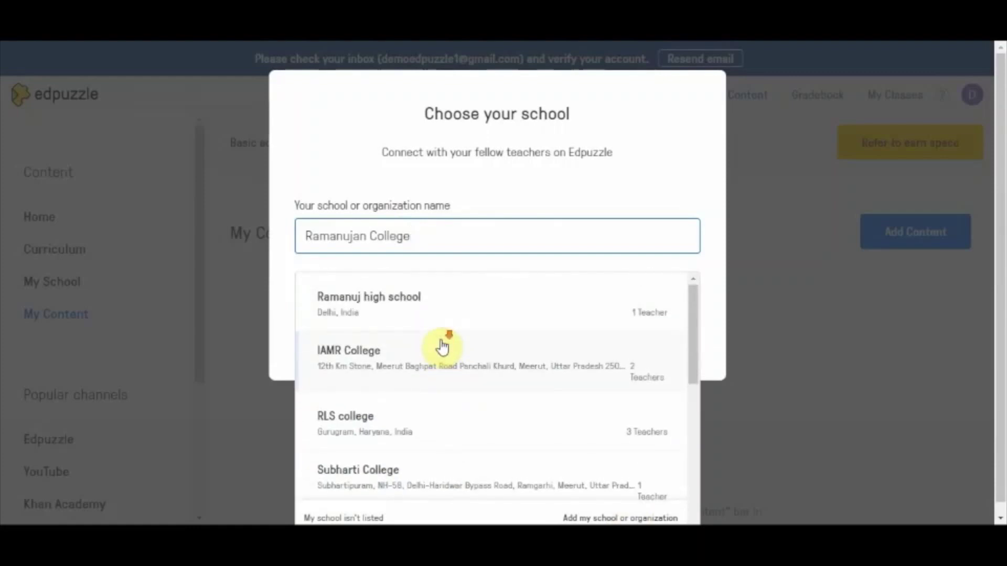
pyautogui.scroll(-3, 442, 346)
pyautogui.scroll(-2, 442, 346)
pyautogui.scroll(-2, 443, 346)
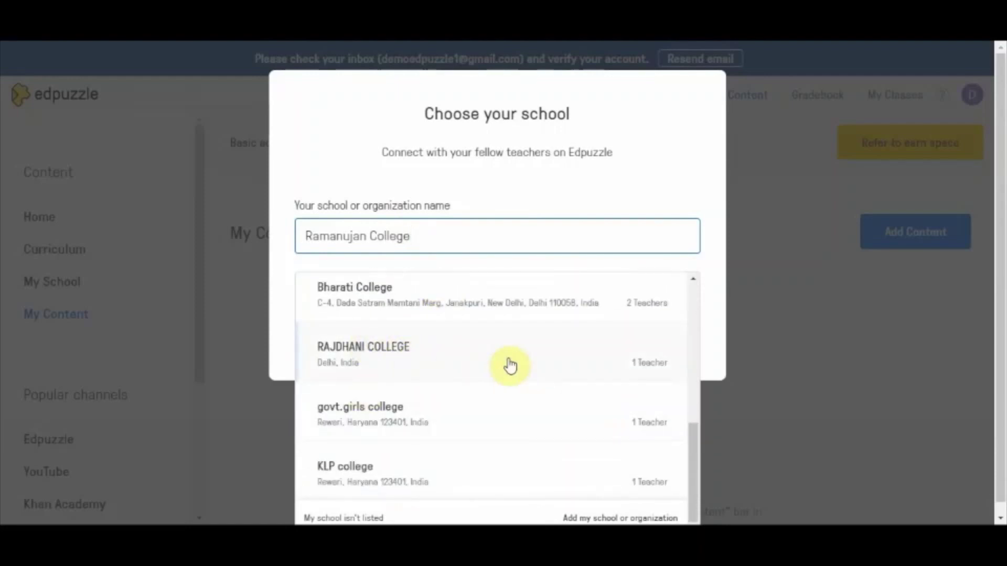
# Enter Ramanujan College in Delhi, India as a new school and pick the matching Ramanujan College from the suggested schools.
pyautogui.click(620, 518)
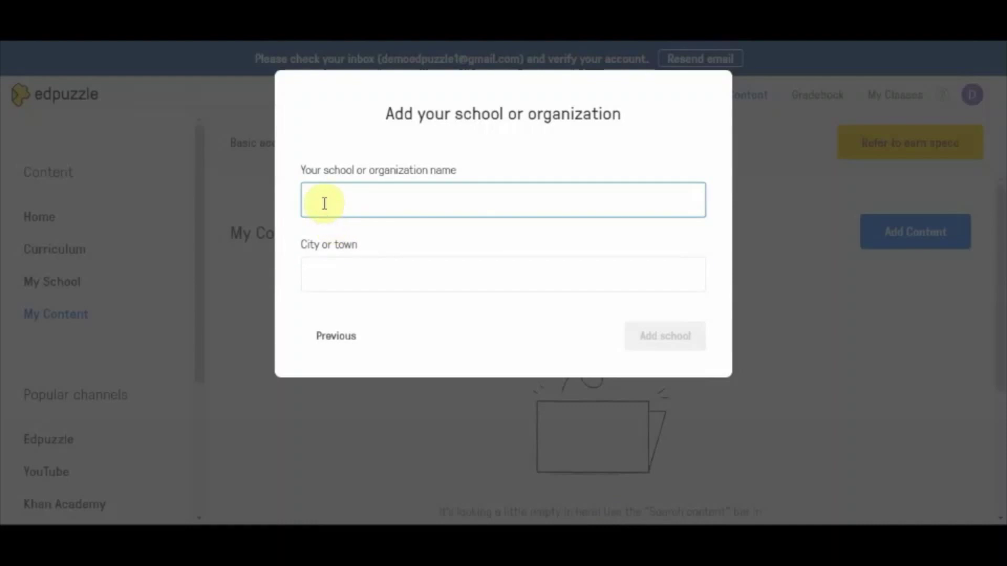
pyautogui.write('Ramanujan Col')
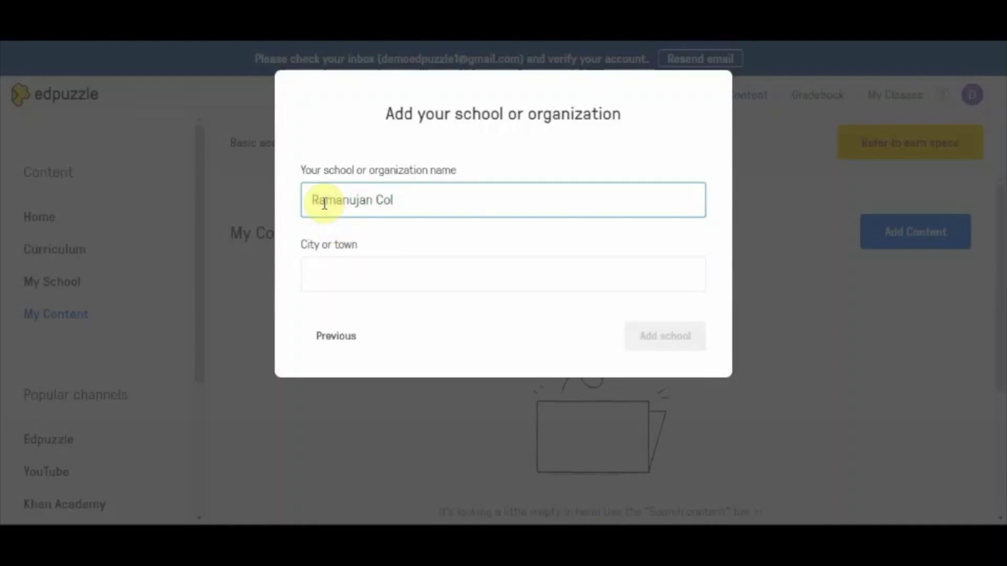
pyautogui.write('lege')
pyautogui.click(326, 279)
pyautogui.write('delhi')
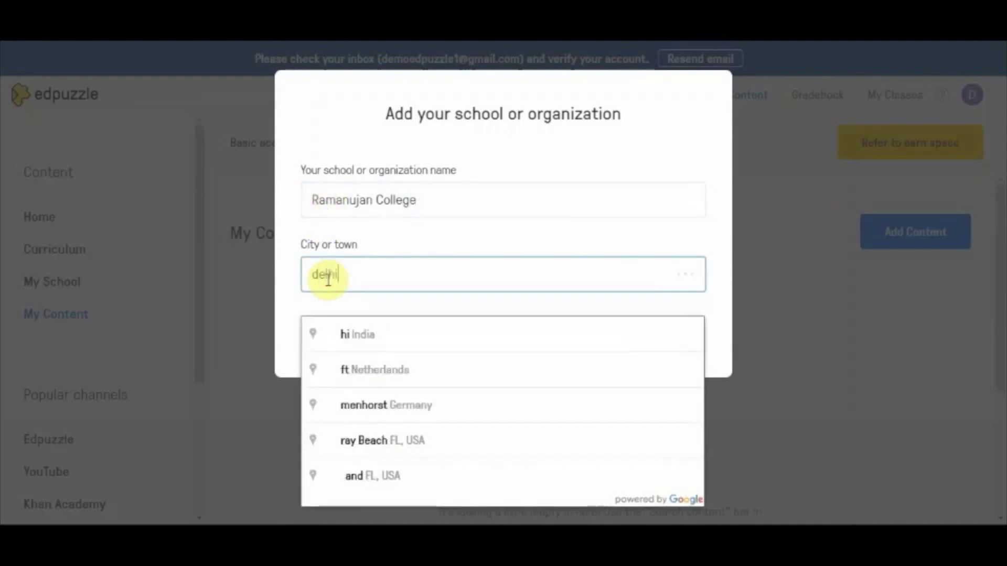
pyautogui.click(354, 343)
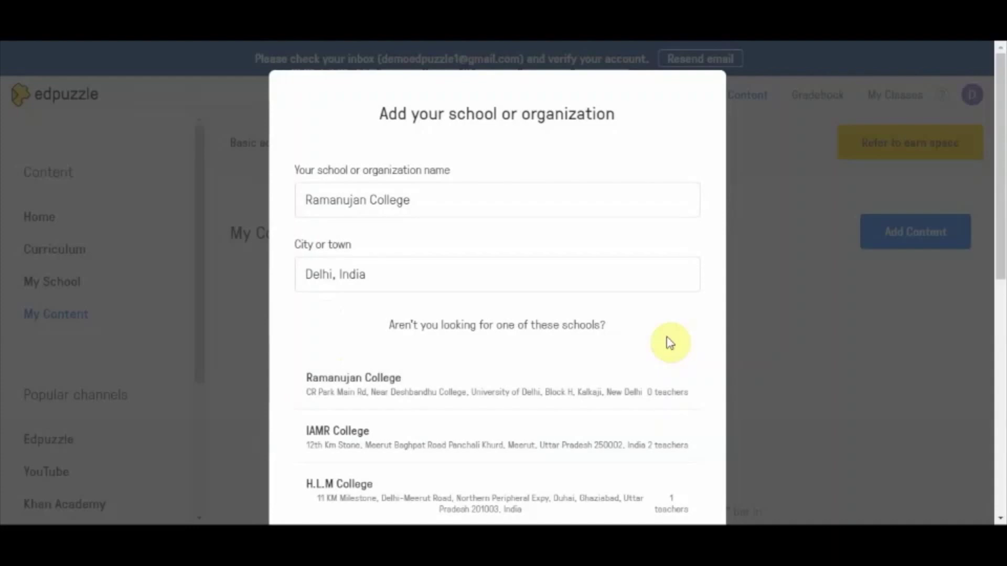
pyautogui.scroll(-3, 581, 343)
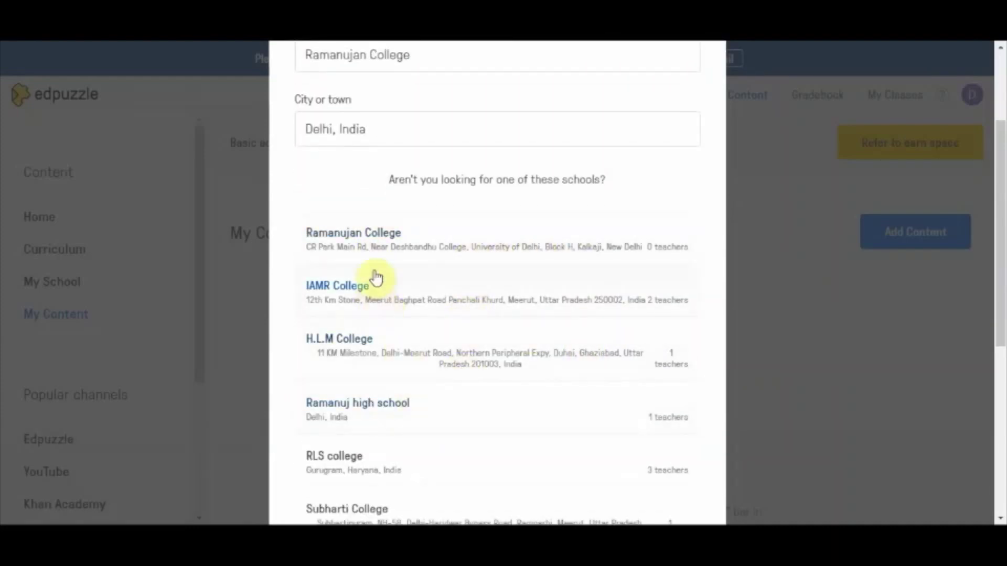
pyautogui.click(450, 241)
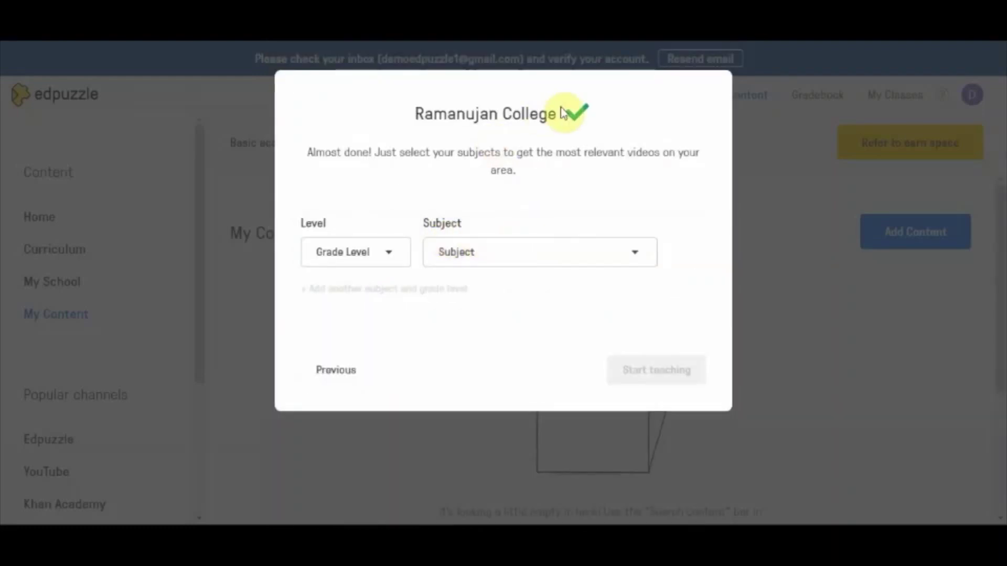
# Set the grade level to Higher education / College (Ages 18+).
pyautogui.click(387, 259)
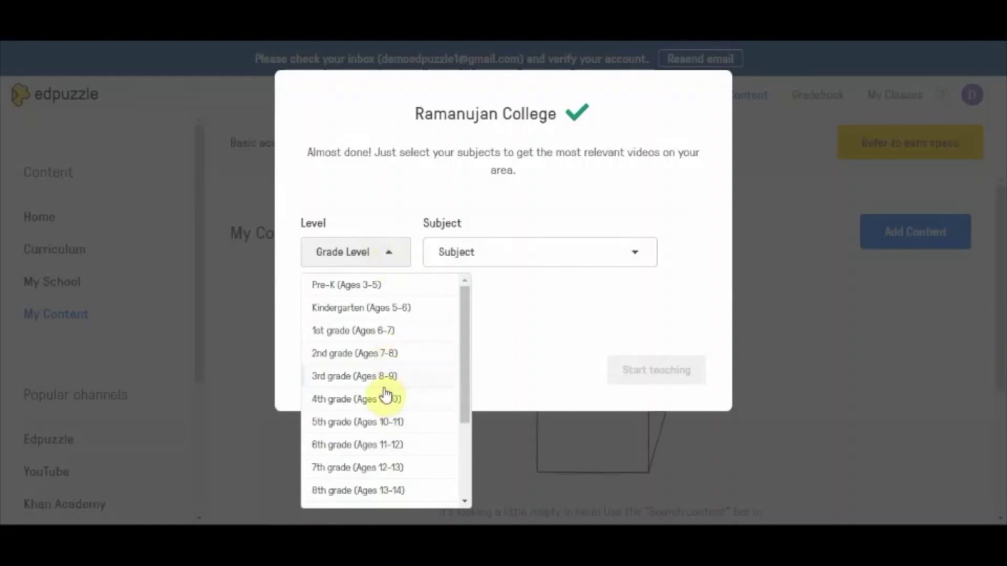
pyautogui.scroll(-3, 386, 390)
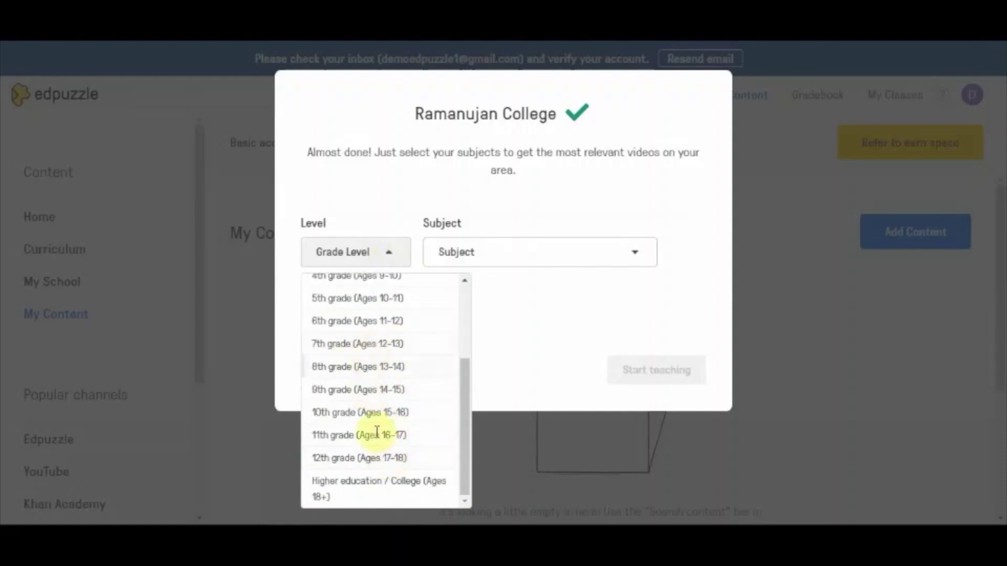
pyautogui.scroll(3, 403, 423)
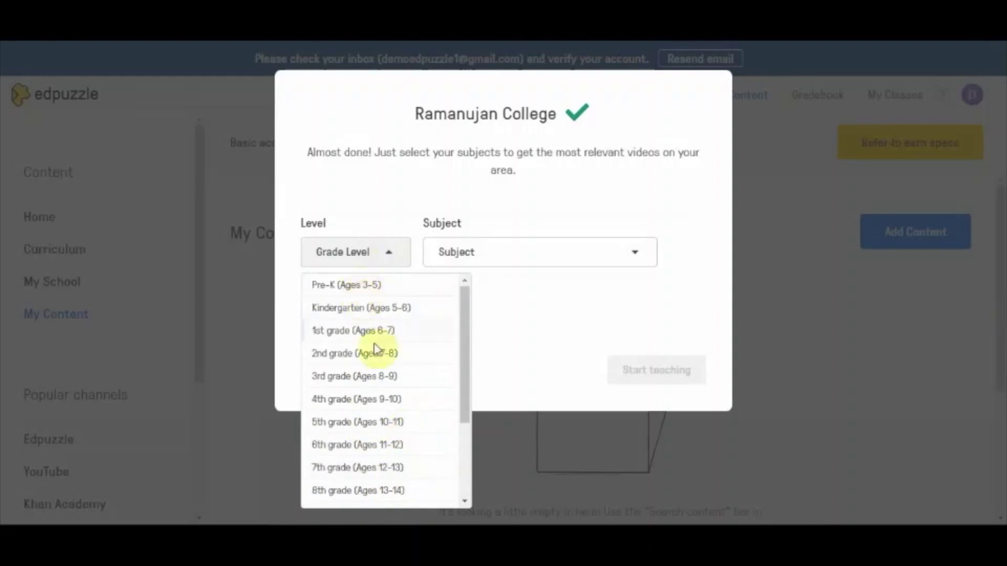
pyautogui.scroll(-3, 380, 367)
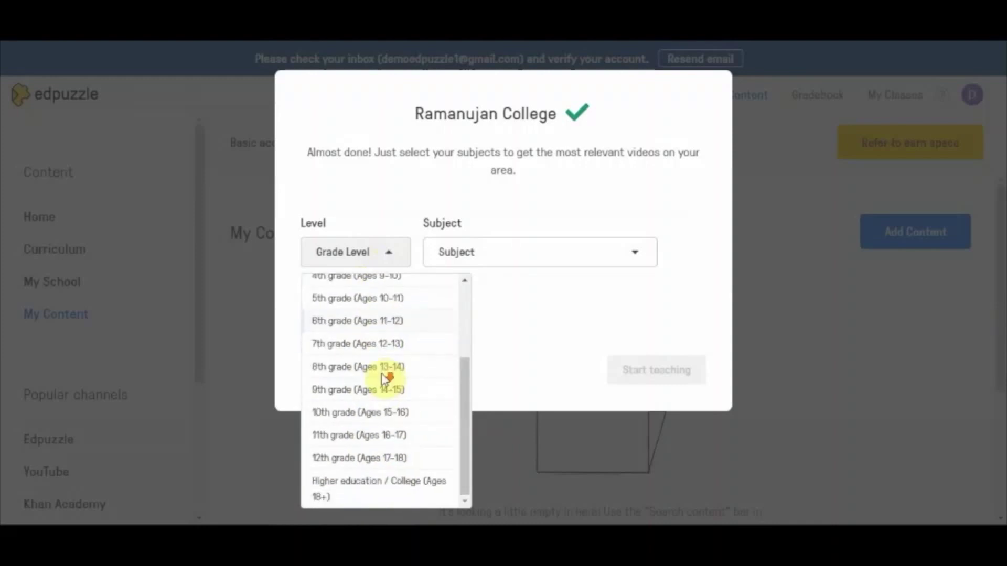
pyautogui.click(370, 488)
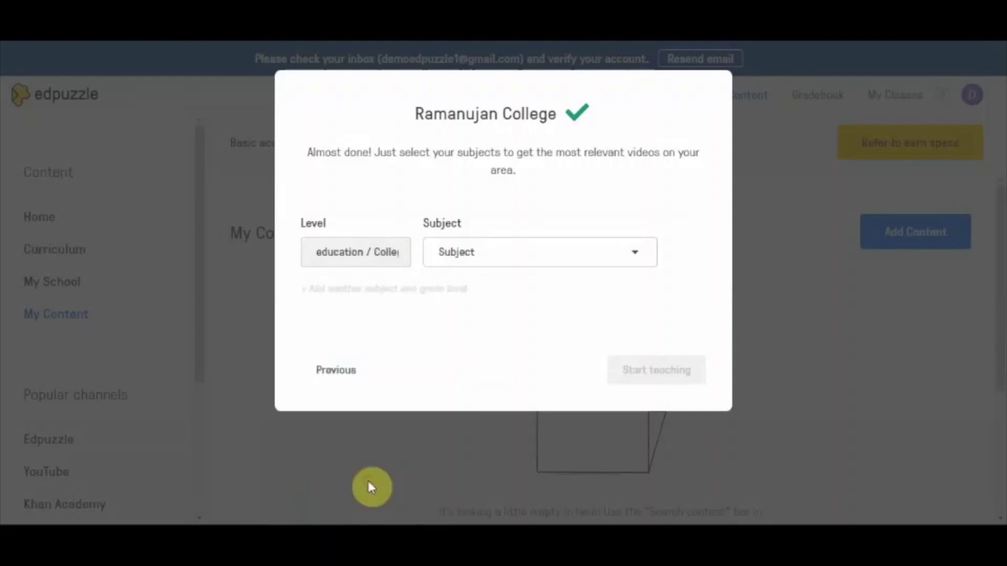
# Choose Computer Science as the subject and finish the school setup to start teaching.
pyautogui.click(522, 253)
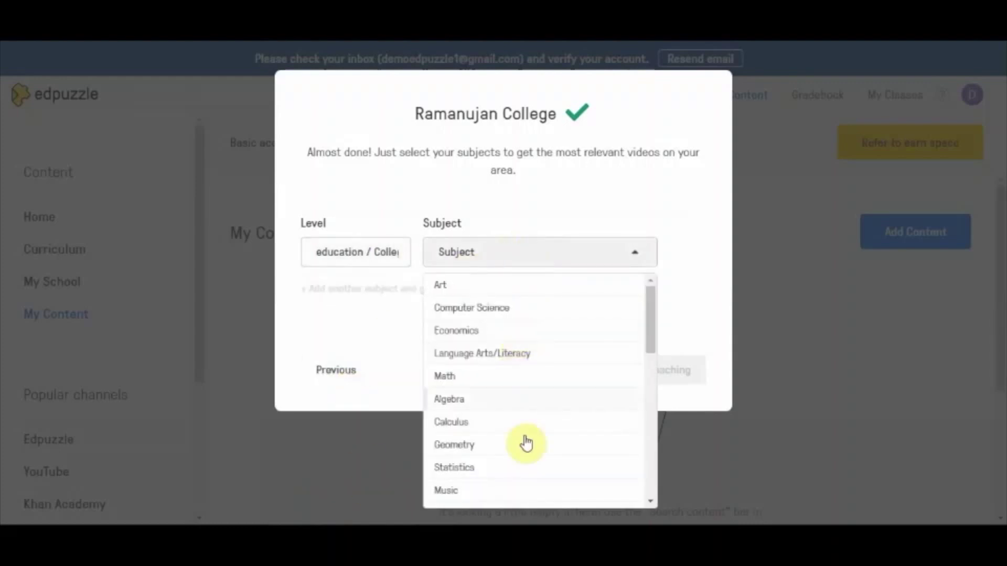
pyautogui.scroll(-3, 544, 434)
pyautogui.scroll(-6, 546, 434)
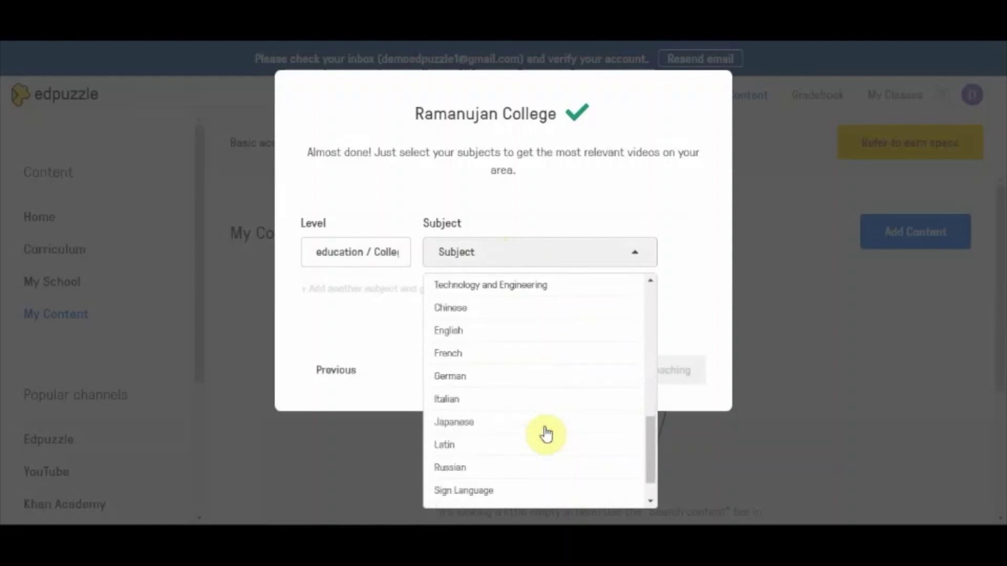
pyautogui.scroll(5, 545, 434)
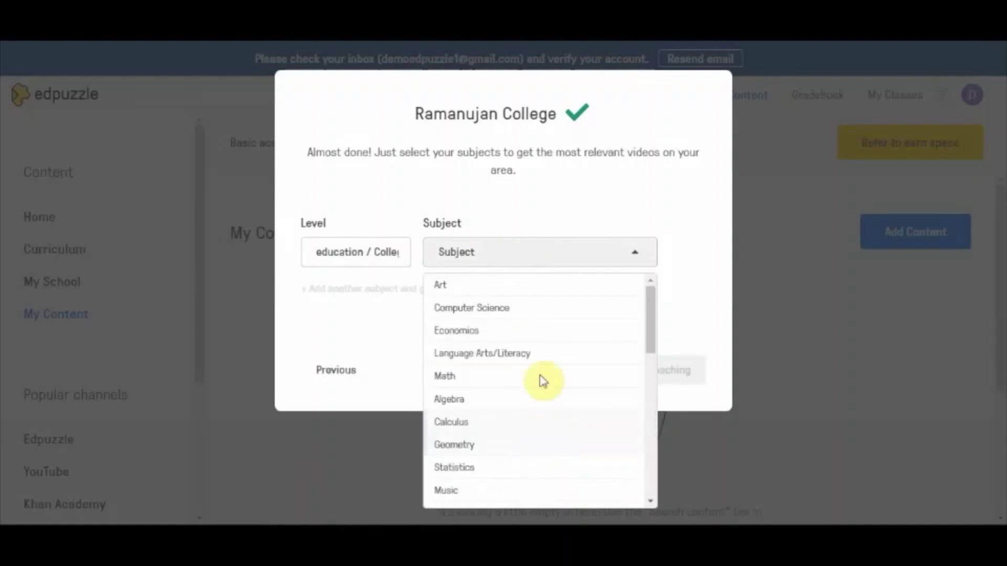
pyautogui.click(486, 310)
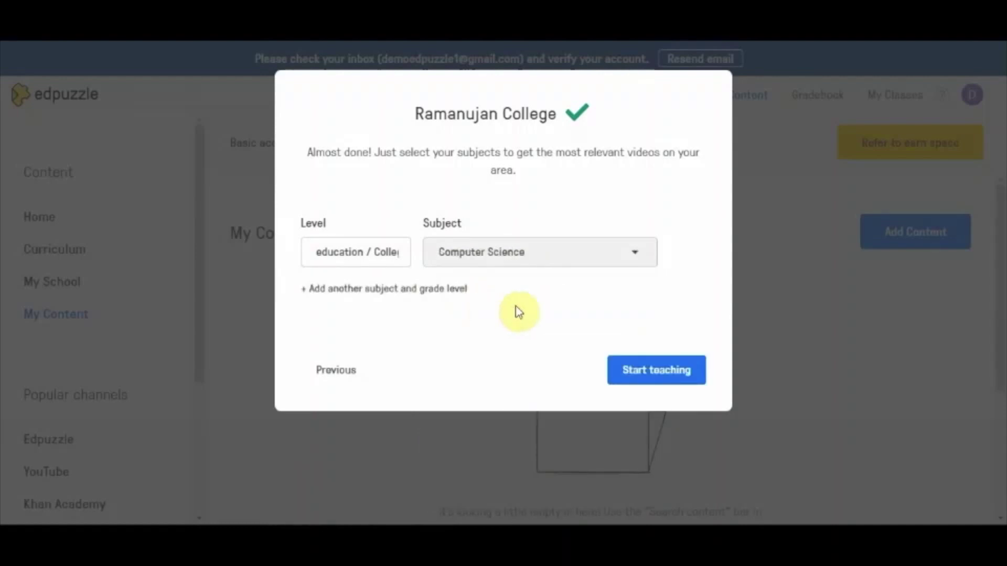
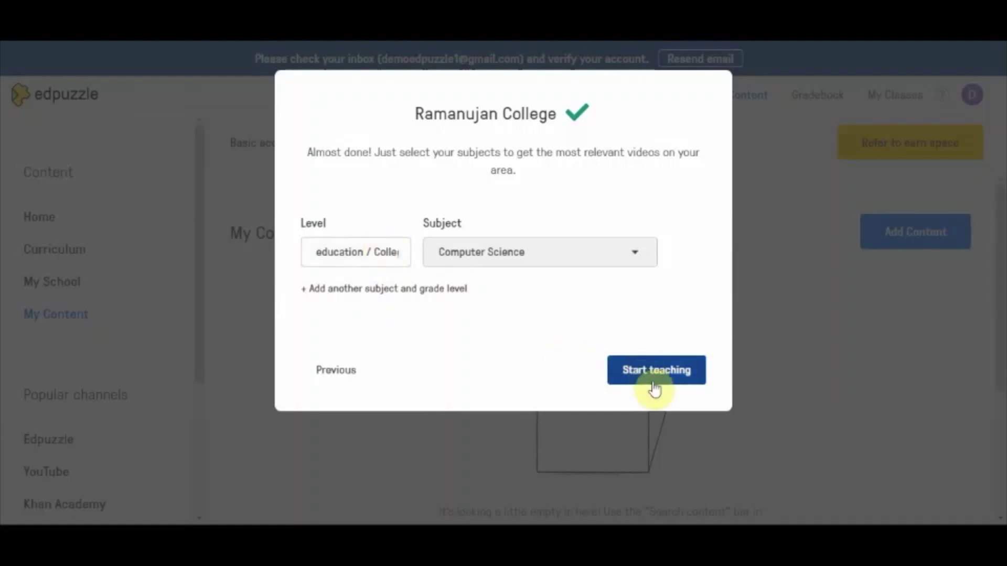
pyautogui.click(656, 376)
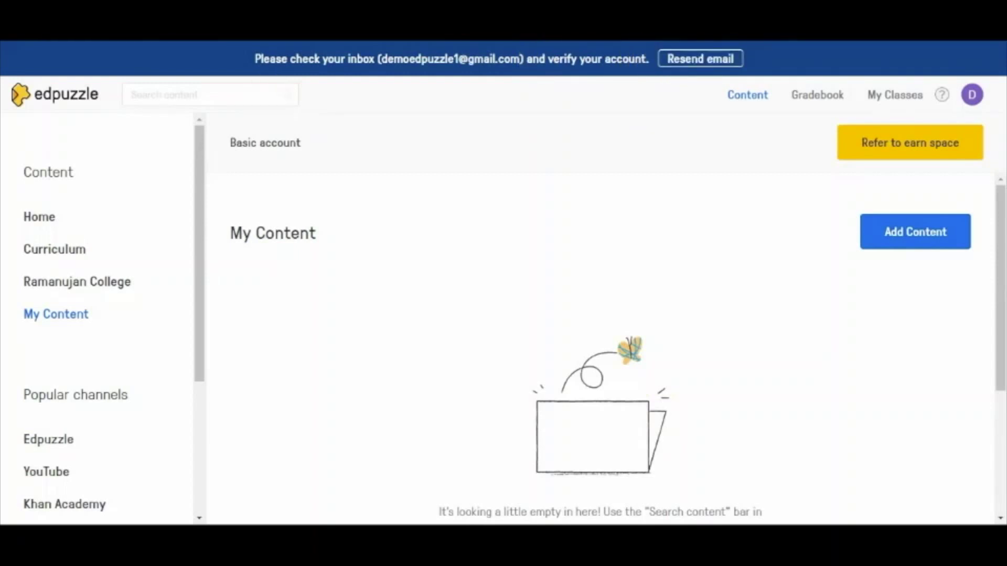
# Switch to Gmail, open Edpuzzle's verification message and verify the account's email address.
pyautogui.click(532, 42)
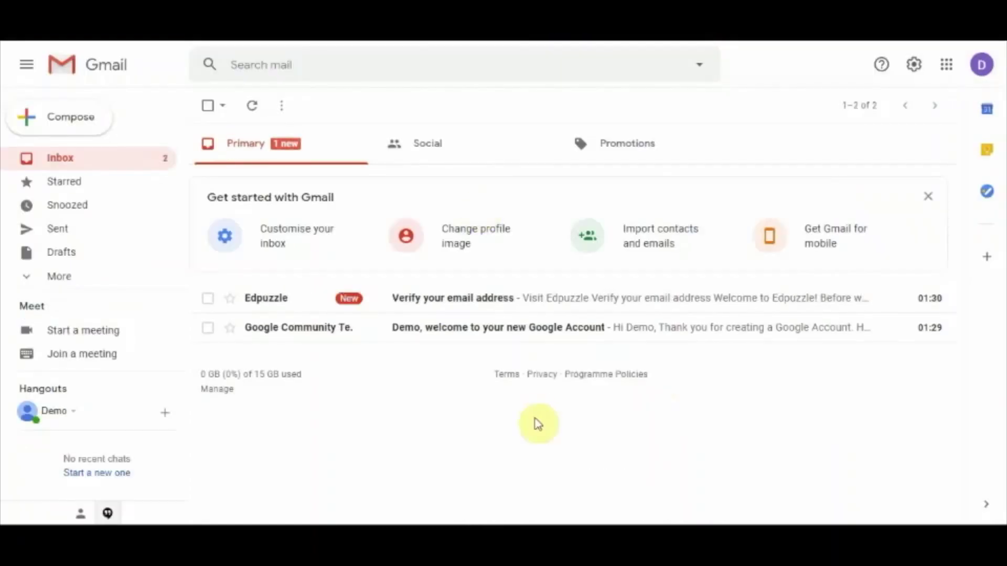
pyautogui.click(410, 297)
pyautogui.scroll(-3, 580, 420)
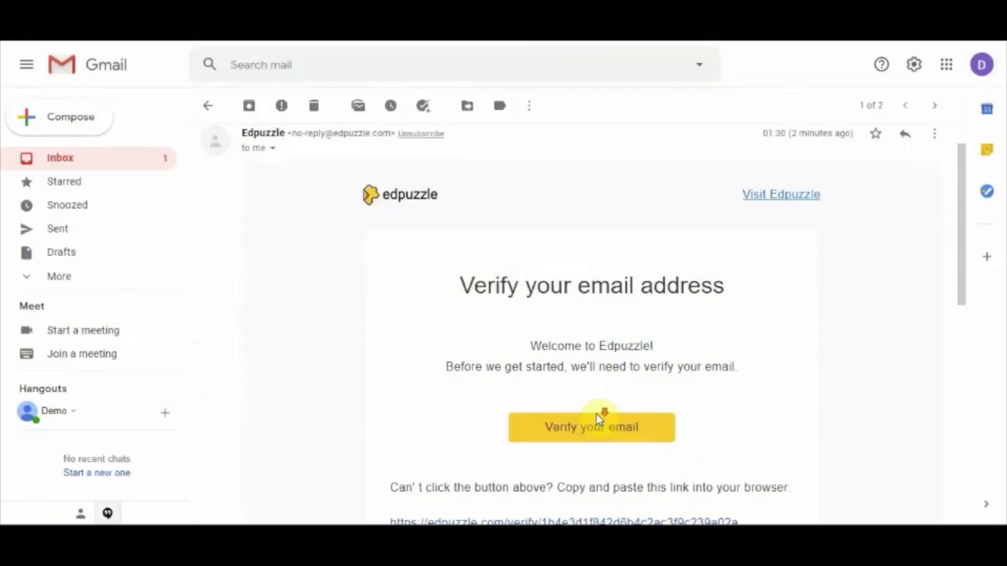
pyautogui.click(586, 367)
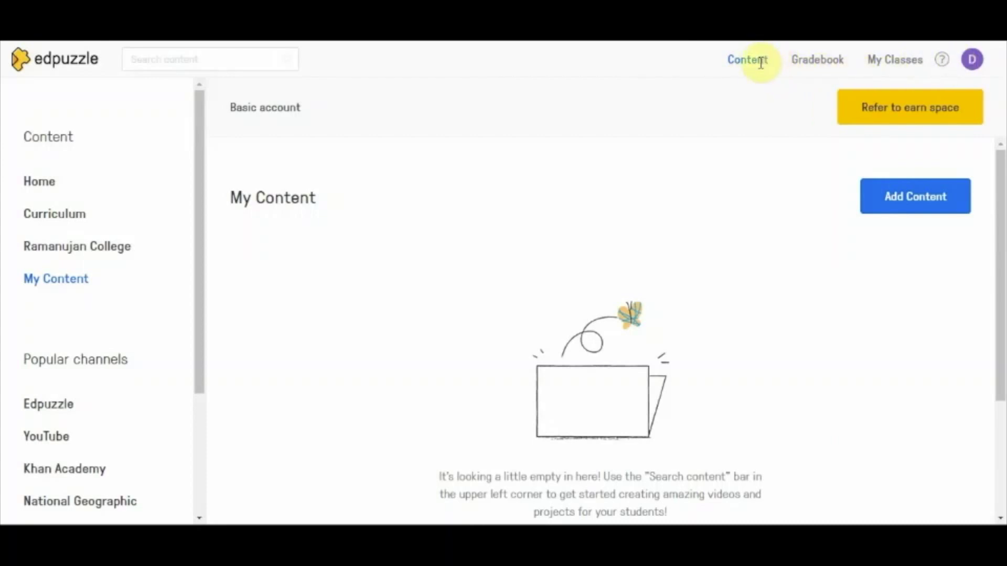
# Start adding a new class to the teacher's classes and name it My Class.
pyautogui.click(893, 63)
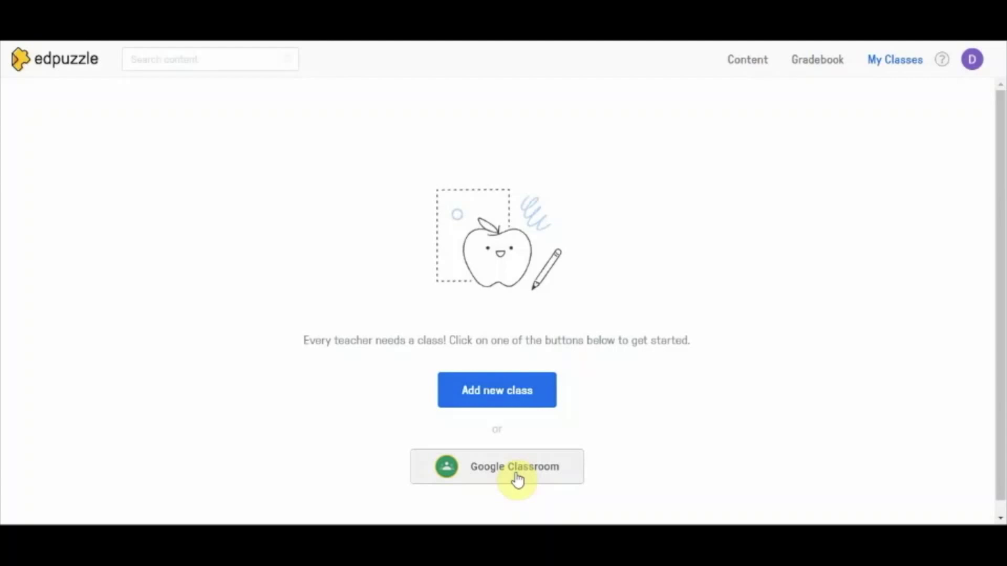
pyautogui.click(503, 390)
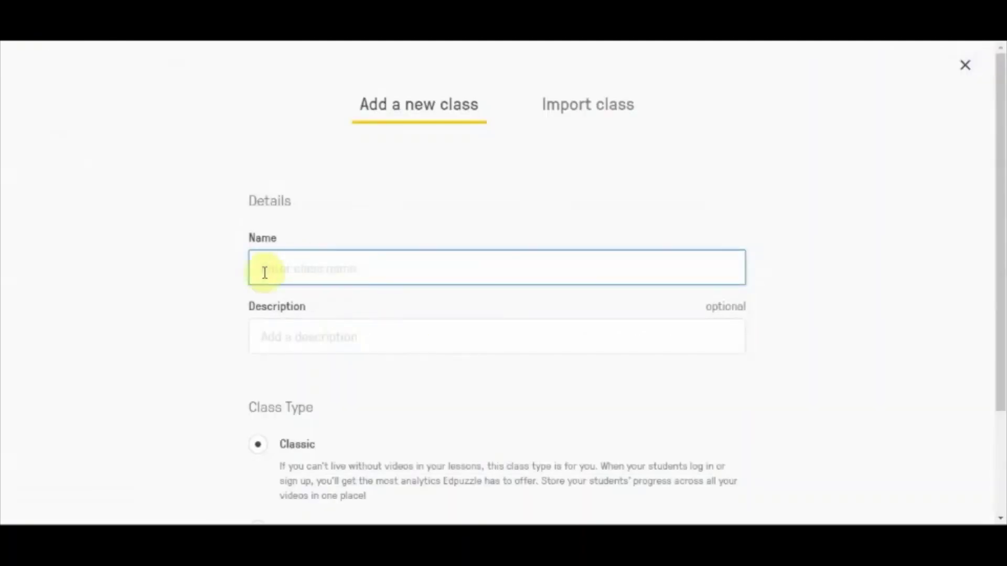
pyautogui.write('My Class')
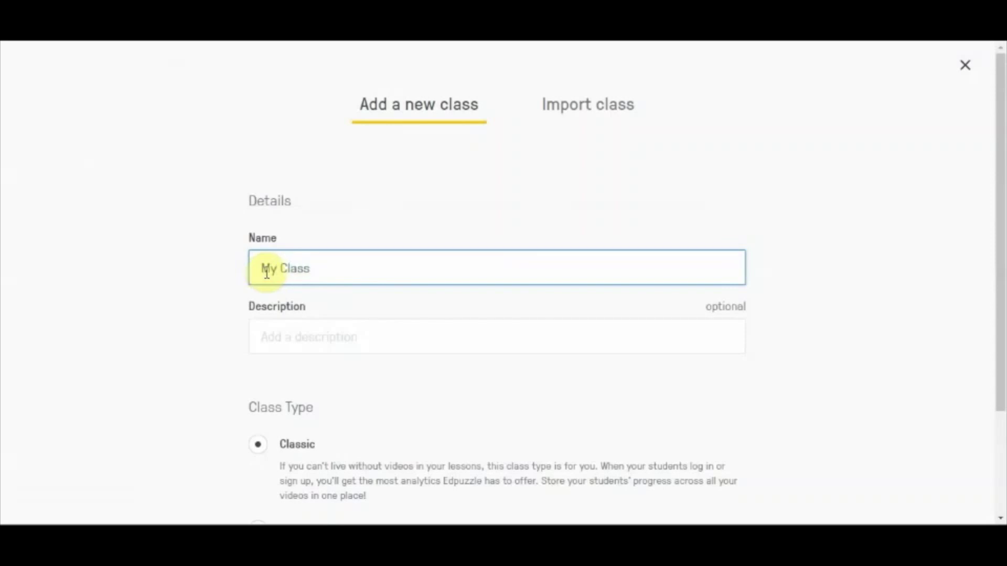
# Enter B.Sc Hons CS as the class description and try to create the class with the Classic type.
pyautogui.click(288, 339)
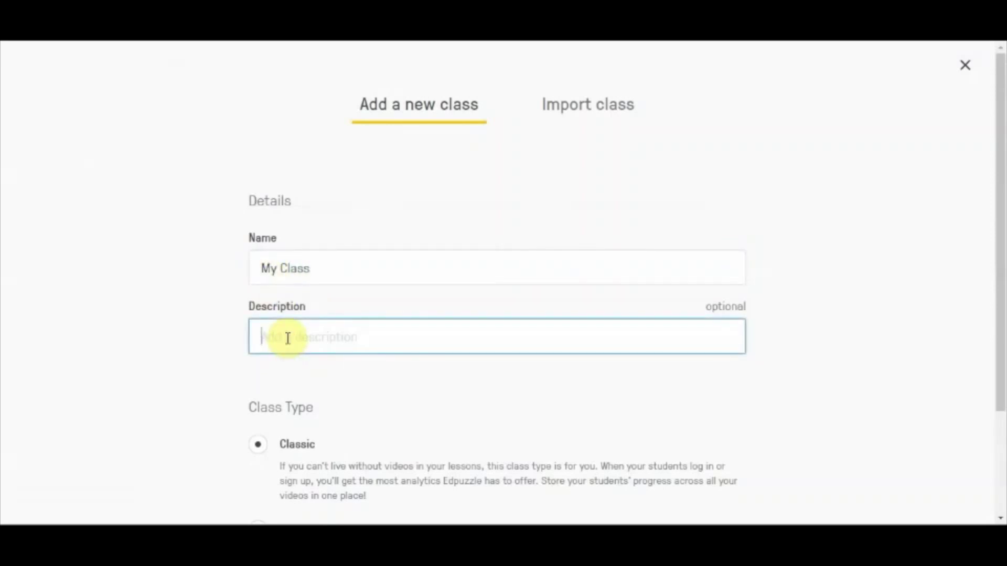
pyautogui.write('The')
pyautogui.press('BackSpace')
pyautogui.press('BackSpace')
pyautogui.press('BackSpace')
pyautogui.press('BackSpace')
pyautogui.write('B.Sc')
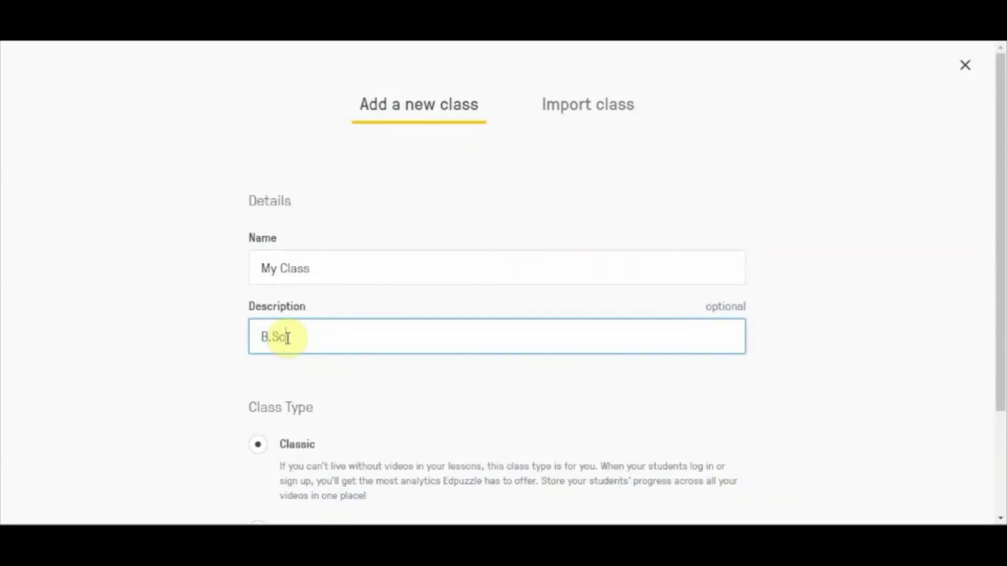
pyautogui.write(' Hons')
pyautogui.write(' Com')
pyautogui.press('BackSpace')
pyautogui.press('BackSpace')
pyautogui.write('S')
pyautogui.scroll(-3, 413, 403)
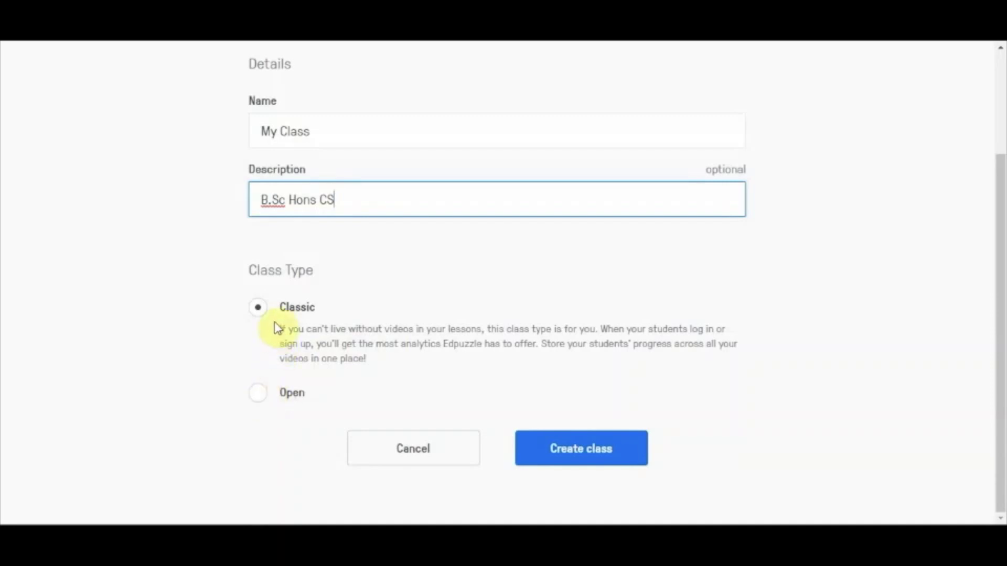
pyautogui.click(597, 450)
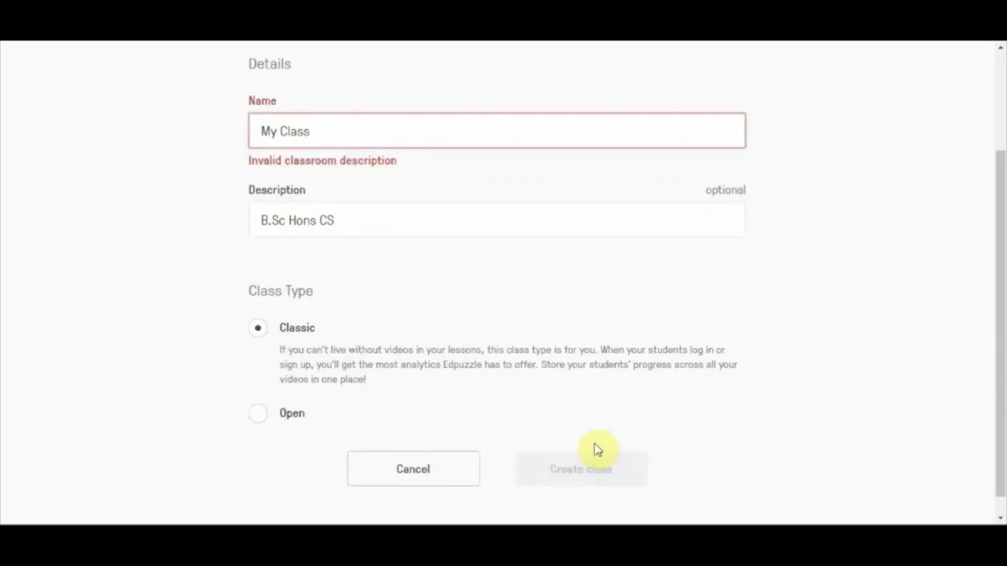
# Shorten the class name to MyClass without a space and try to create the class again.
pyautogui.scroll(2, 378, 164)
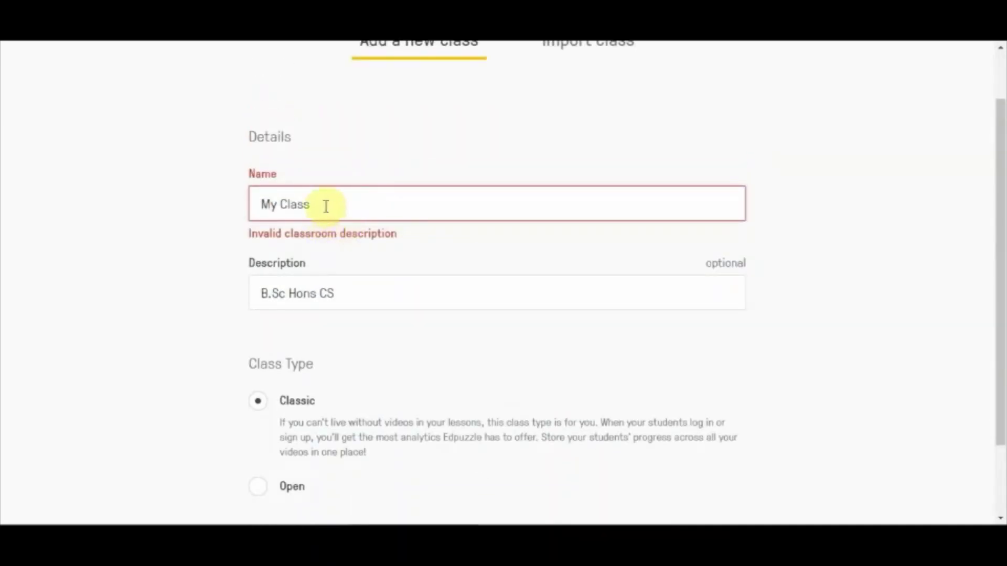
pyautogui.click(279, 204)
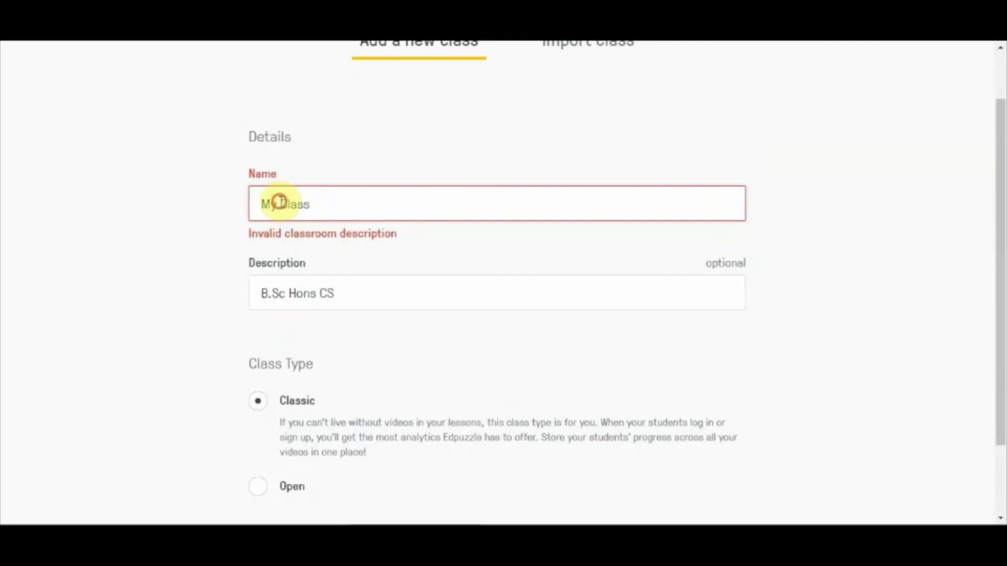
pyautogui.press('BackSpace')
pyautogui.scroll(-2, 375, 236)
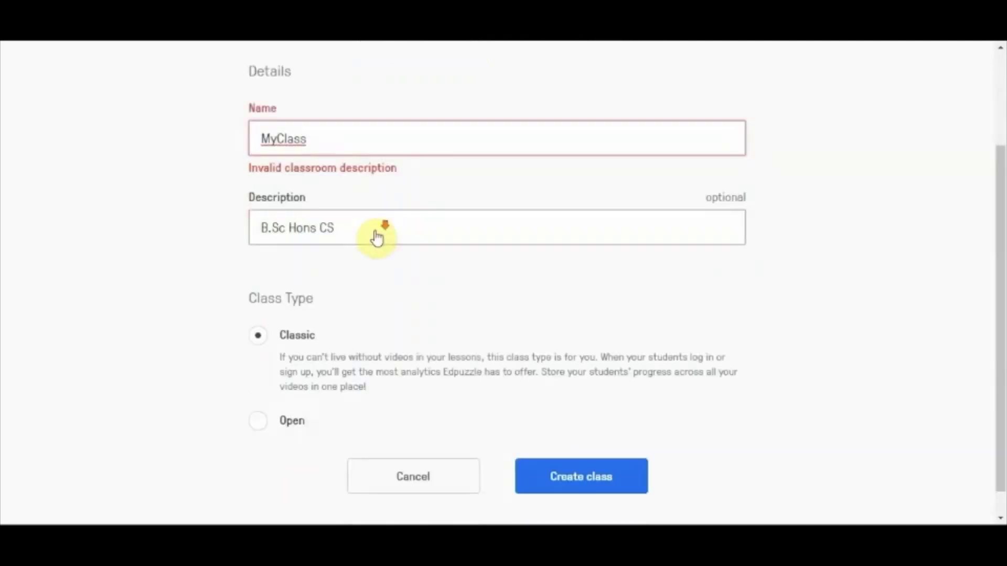
pyautogui.click(592, 461)
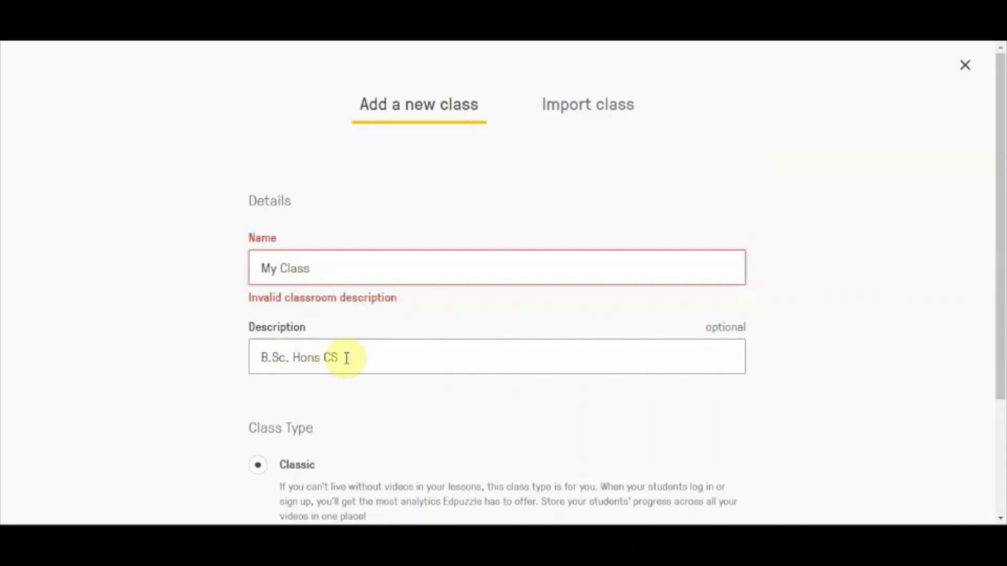
# Replace the class description with Computer Science Class, correcting any misspelled words, and create the class.
pyautogui.moveTo(346, 356); pyautogui.dragTo(225, 356)
pyautogui.press('BackSpace')
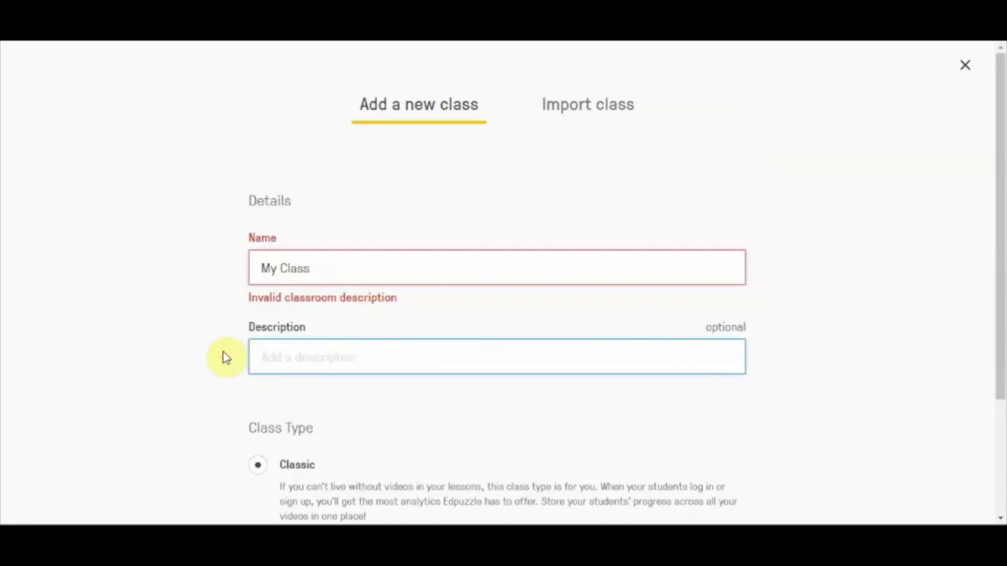
pyautogui.write('COmputer')
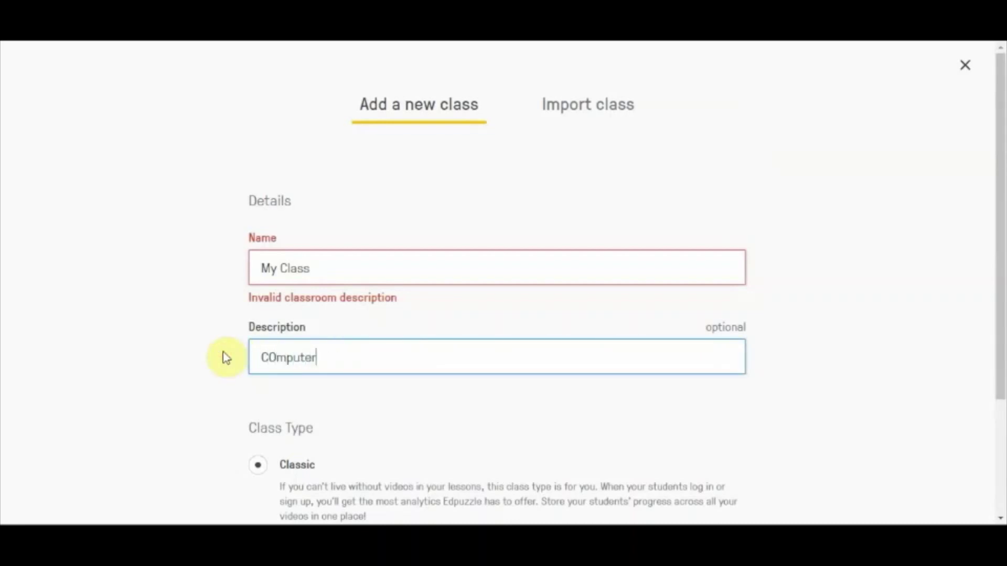
pyautogui.write(' Sciecne CLass')
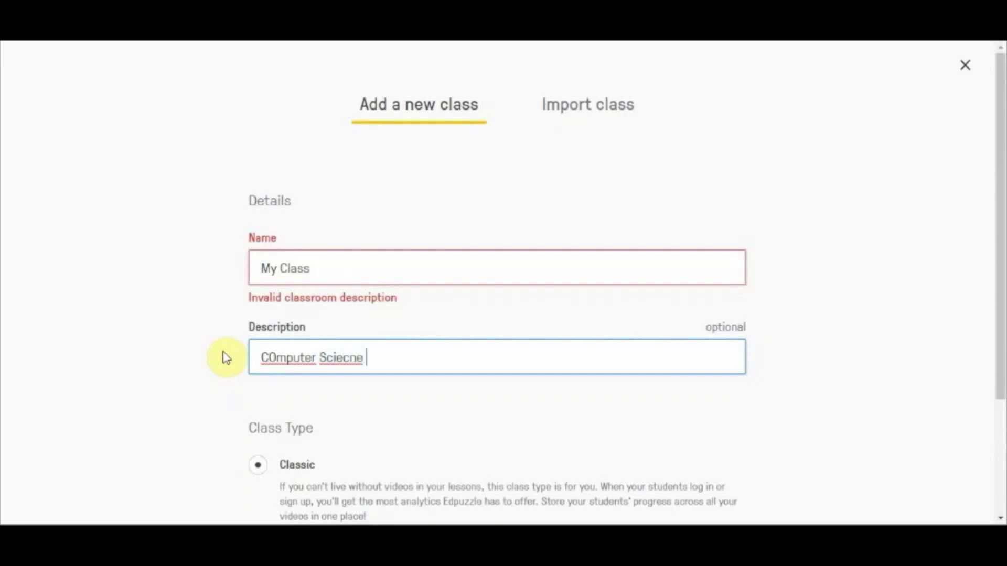
pyautogui.rightClick(285, 358)
pyautogui.click(273, 362)
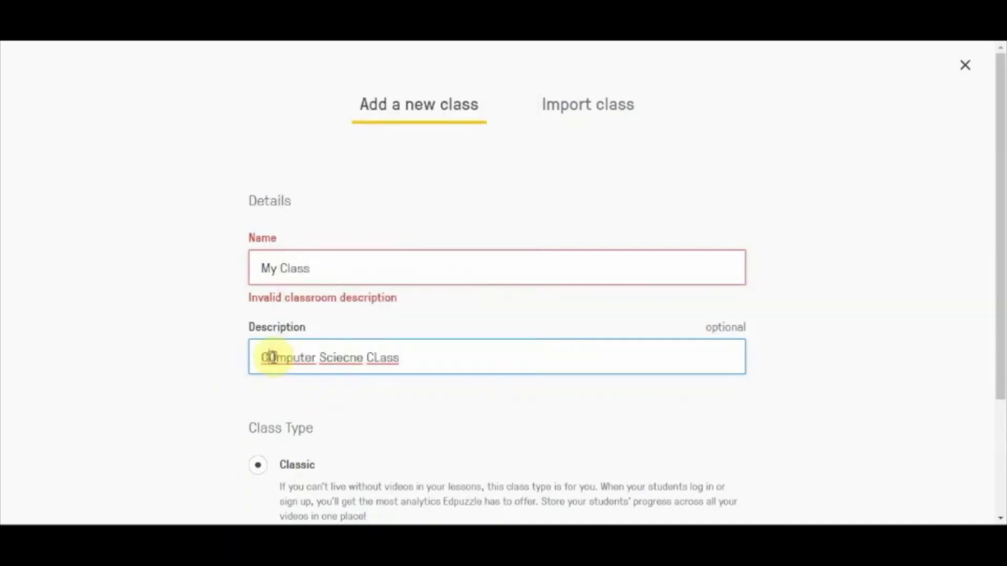
pyautogui.press('Delete')
pyautogui.write('o')
pyautogui.press('Right')
pyautogui.press('Right')
pyautogui.press('Right')
pyautogui.press('Right')
pyautogui.press('Right')
pyautogui.press('Right')
pyautogui.press('Right')
pyautogui.press('Right')
pyautogui.press('Right')
pyautogui.press('Right')
pyautogui.press('Right')
pyautogui.press('Right')
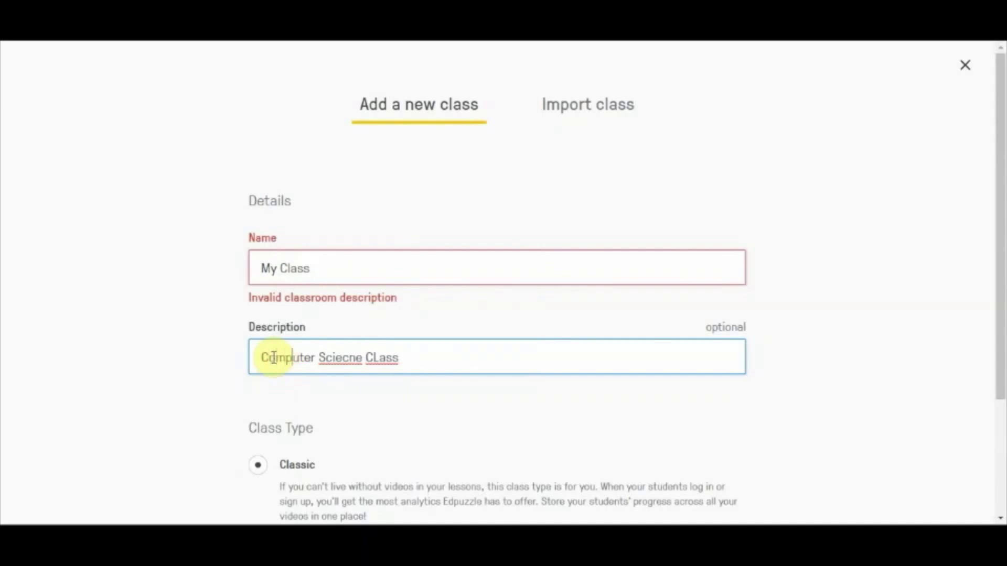
pyautogui.press('BackSpace')
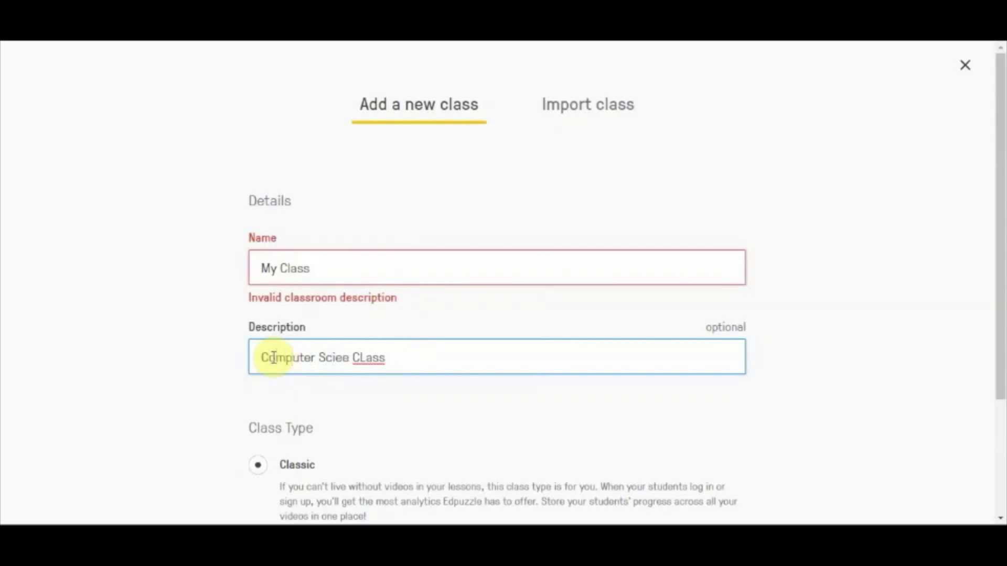
pyautogui.press('Right')
pyautogui.write('c')
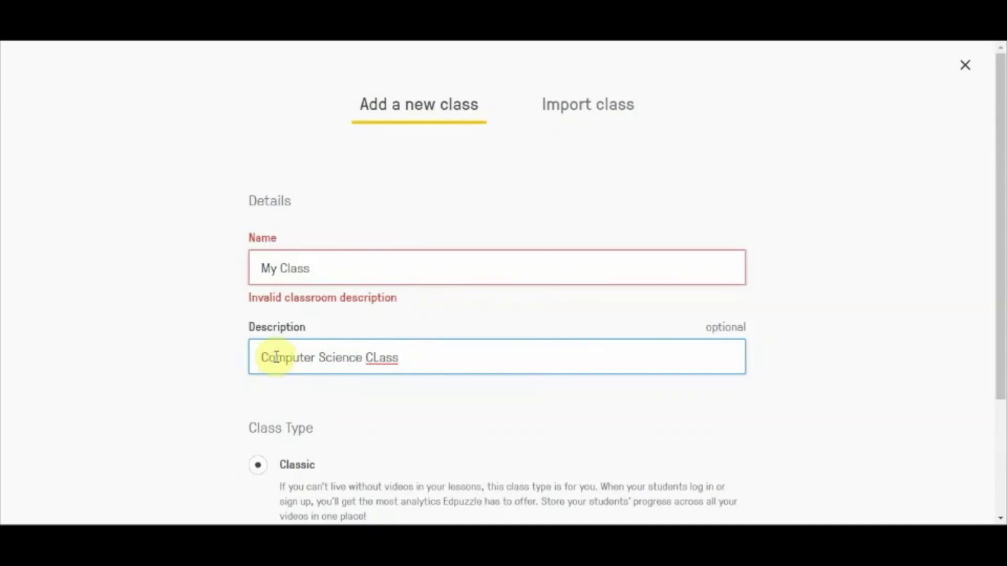
pyautogui.click(375, 362)
pyautogui.press('BackSpace')
pyautogui.write('l')
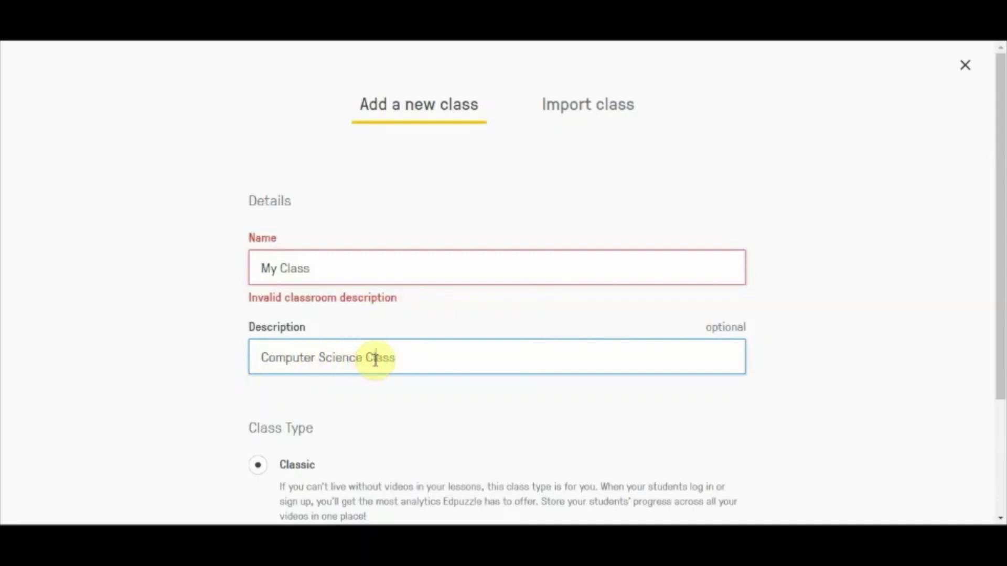
pyautogui.scroll(-3, 375, 360)
pyautogui.click(585, 462)
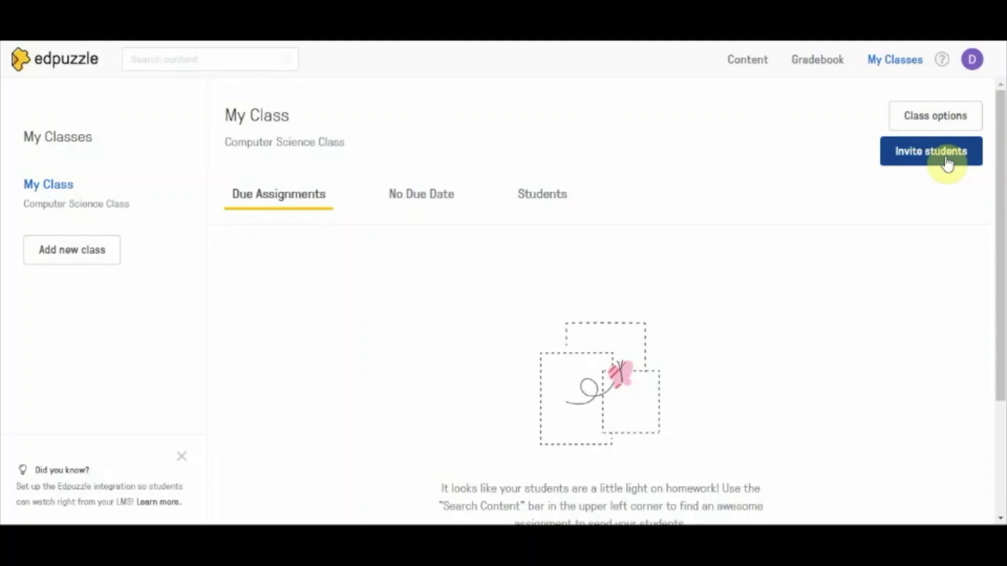
# Look through the new class's due assignments, assignments without a due date and student list.
pyautogui.scroll(-1, 541, 354)
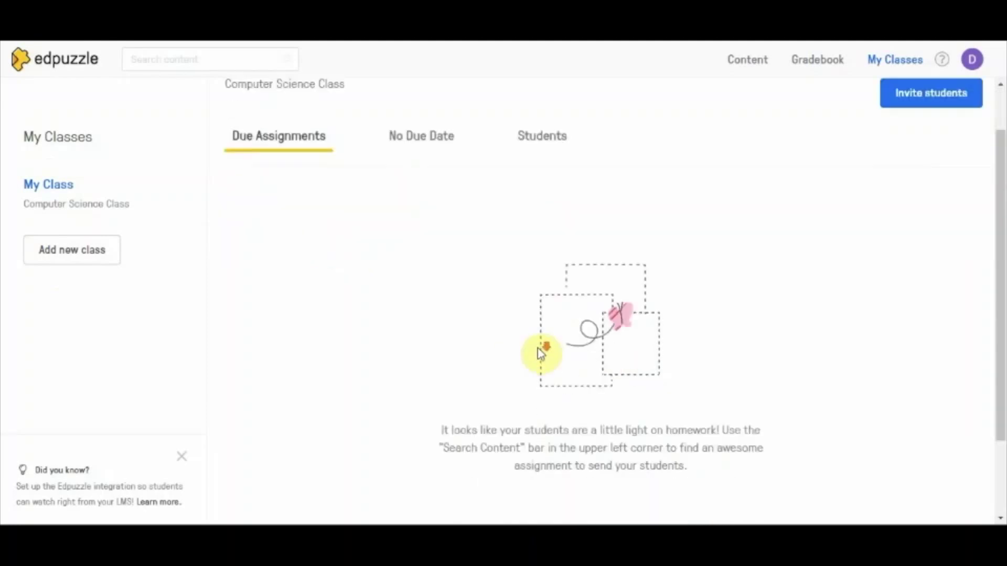
pyautogui.scroll(1, 540, 354)
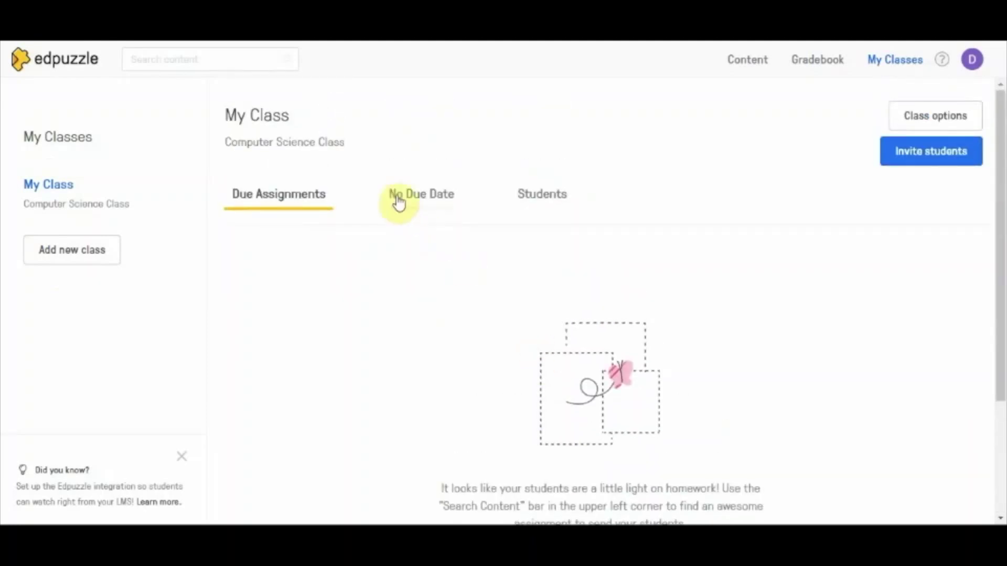
pyautogui.click(440, 202)
pyautogui.click(557, 203)
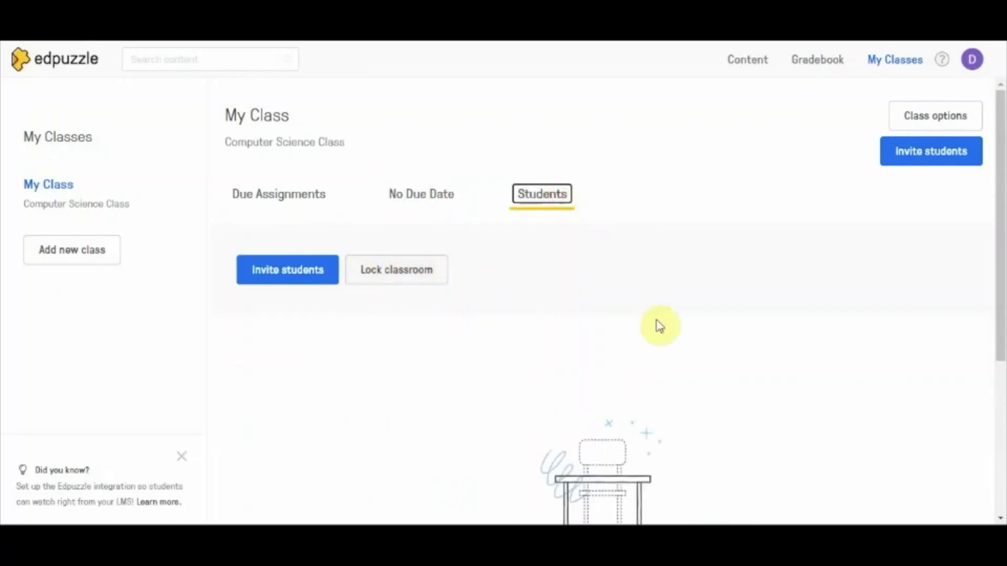
pyautogui.scroll(-3, 474, 434)
pyautogui.scroll(3, 475, 435)
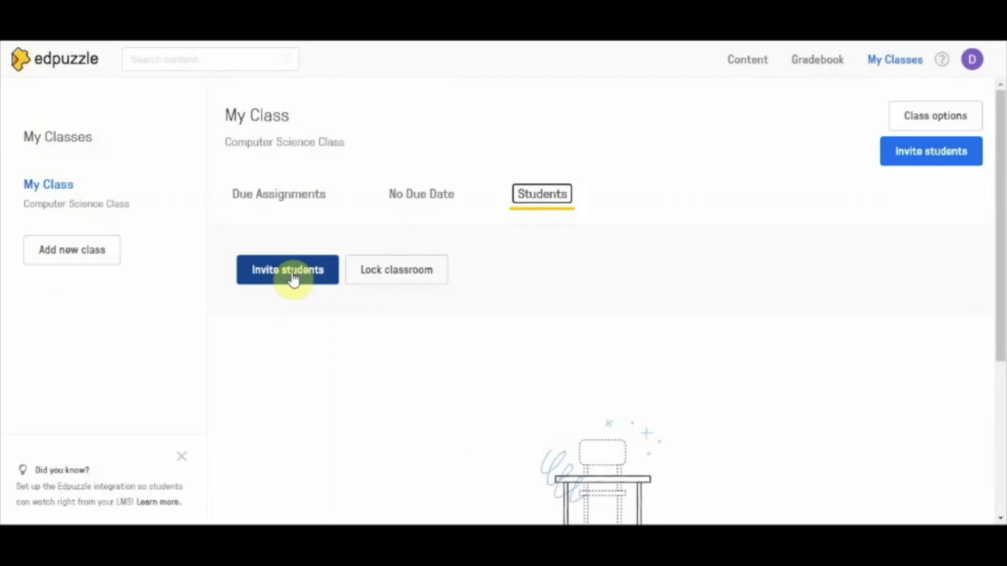
# Examine the class options for editing details, locking the classroom and deleting the class, and close them.
pyautogui.click(935, 116)
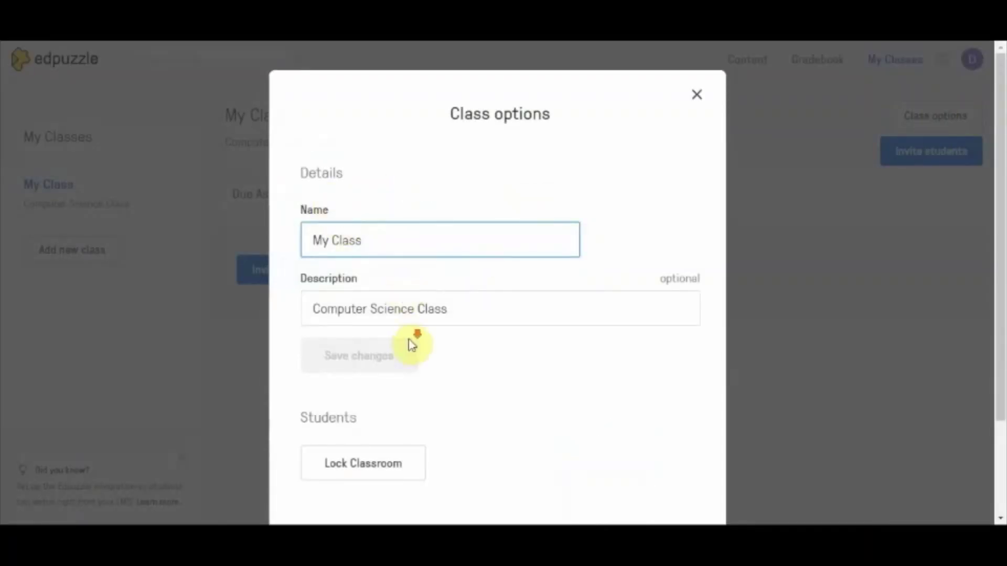
pyautogui.scroll(-2, 411, 347)
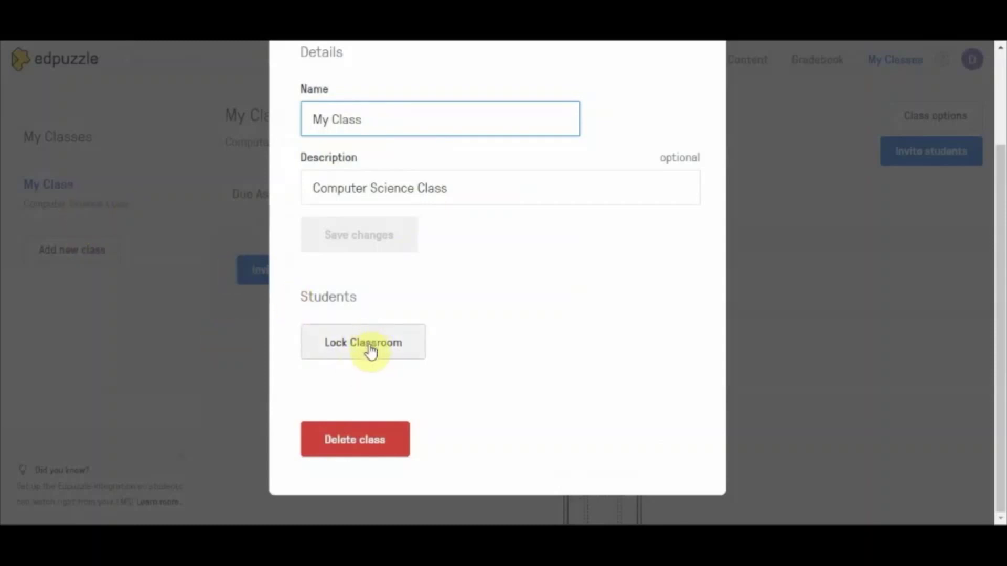
pyautogui.scroll(3, 717, 202)
pyautogui.click(700, 104)
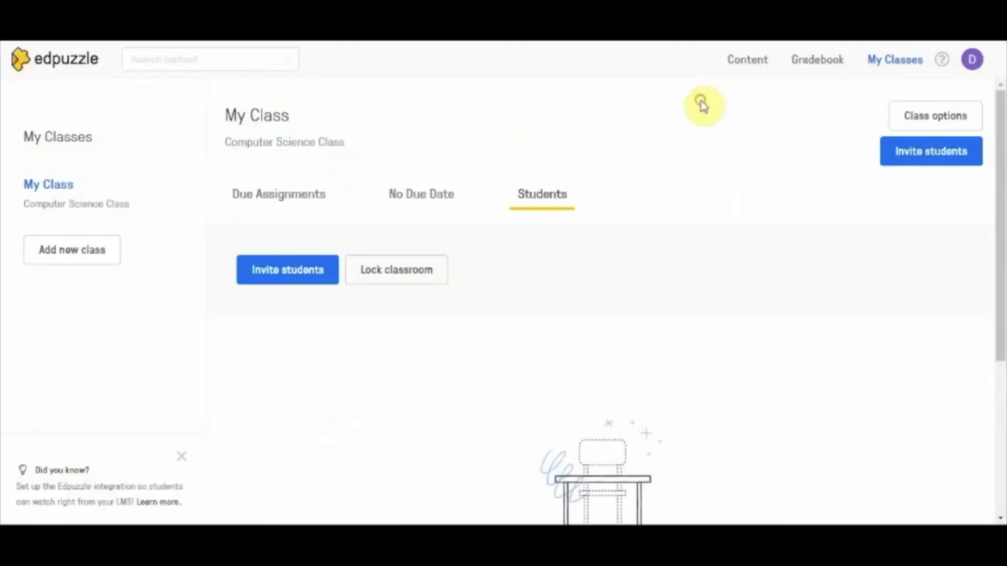
# Generate the student invitation for My Class, declaring parental consent not required by local laws, and highlight the class code before closing the invitation.
pyautogui.click(285, 276)
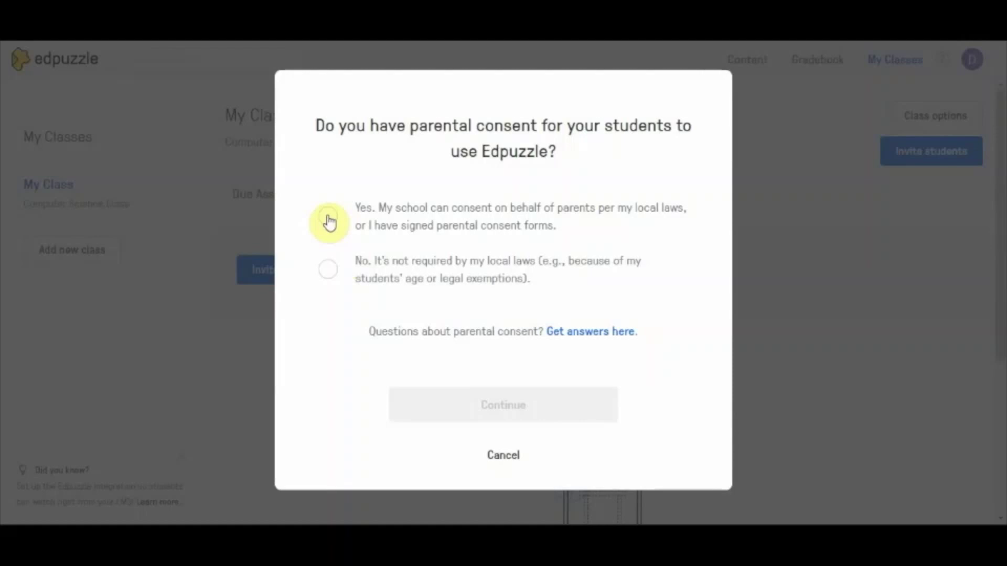
pyautogui.click(327, 269)
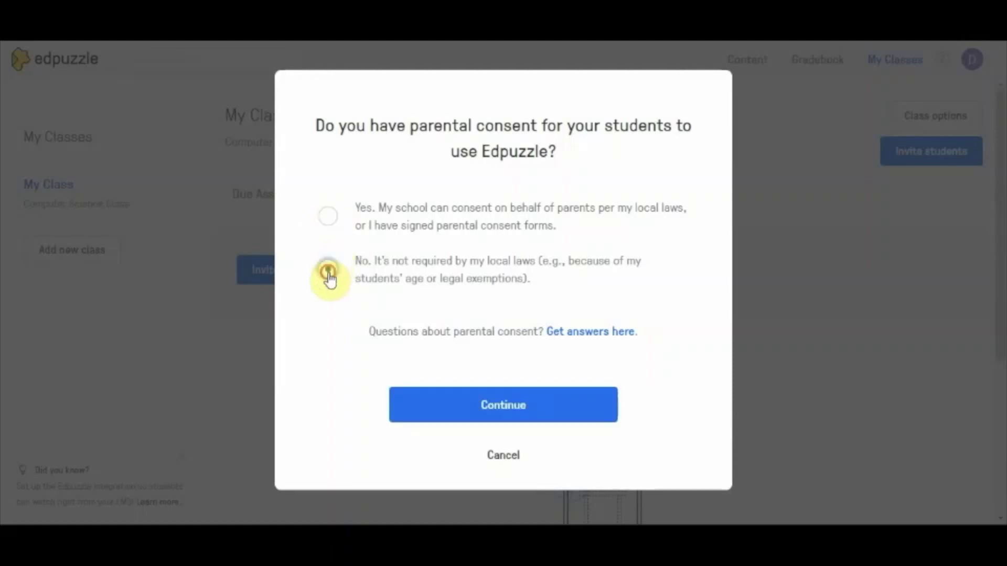
pyautogui.click(510, 406)
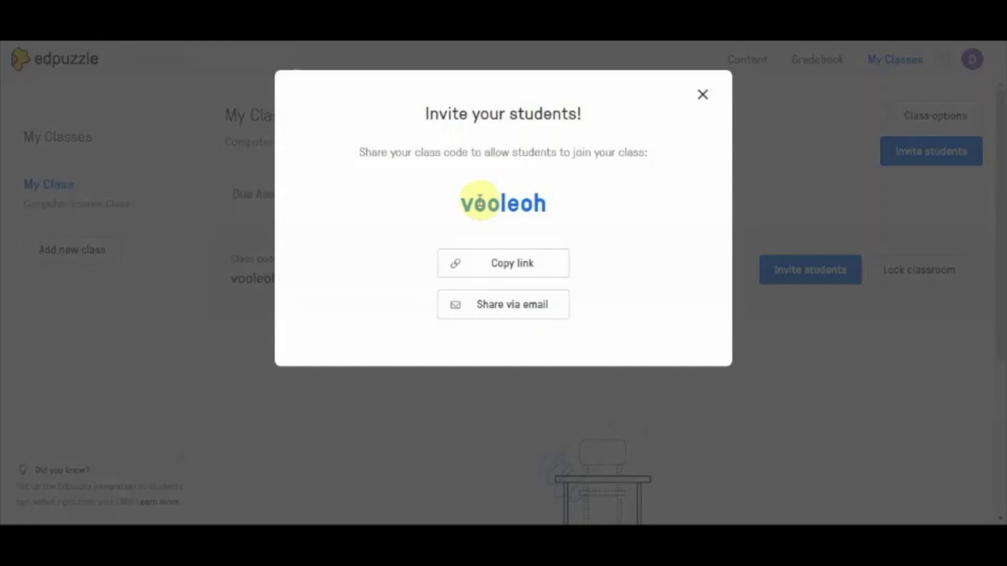
pyautogui.moveTo(461, 202); pyautogui.dragTo(552, 209)
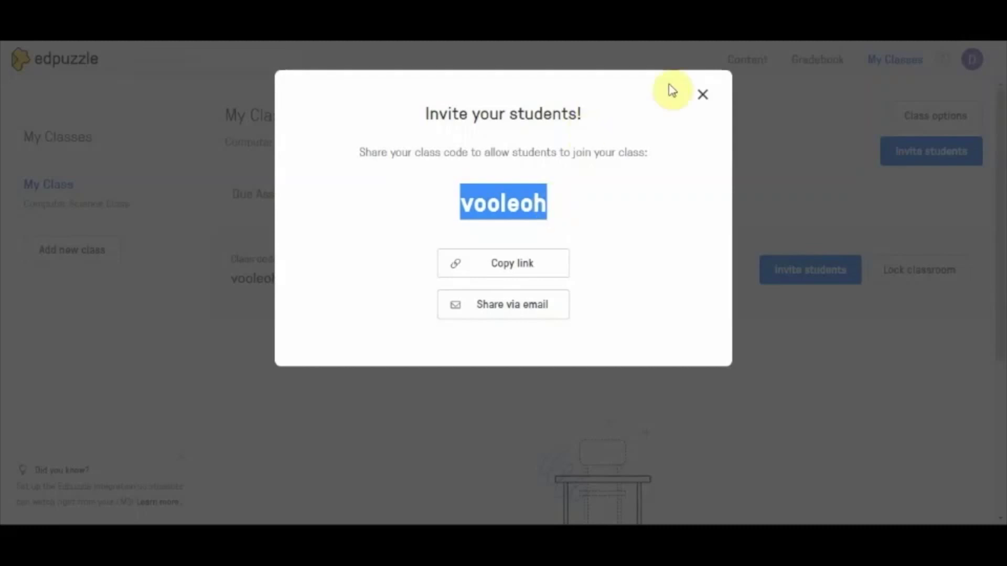
pyautogui.click(709, 98)
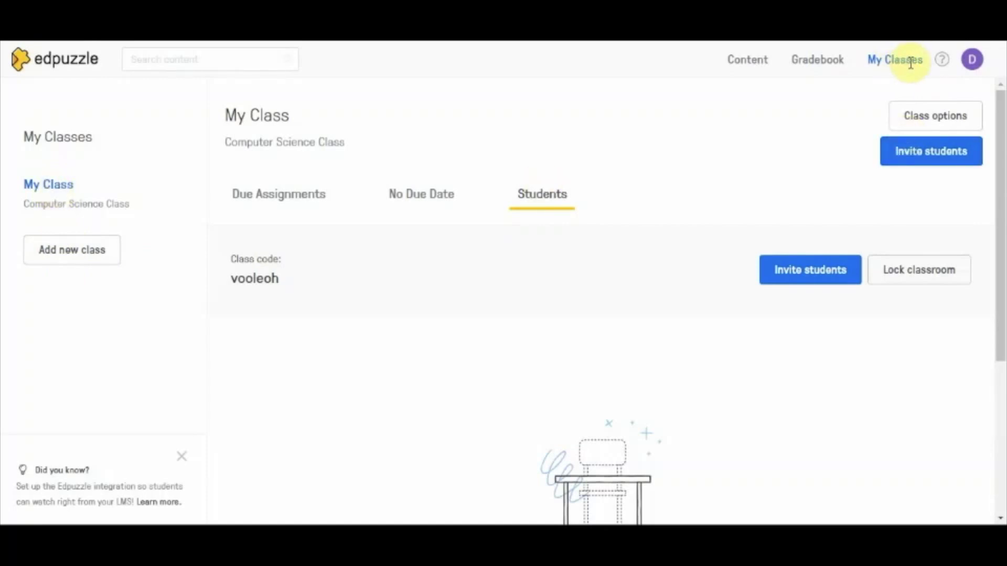
# Check the available ways to add another class, and look over the gradebook page for My Class.
pyautogui.click(73, 254)
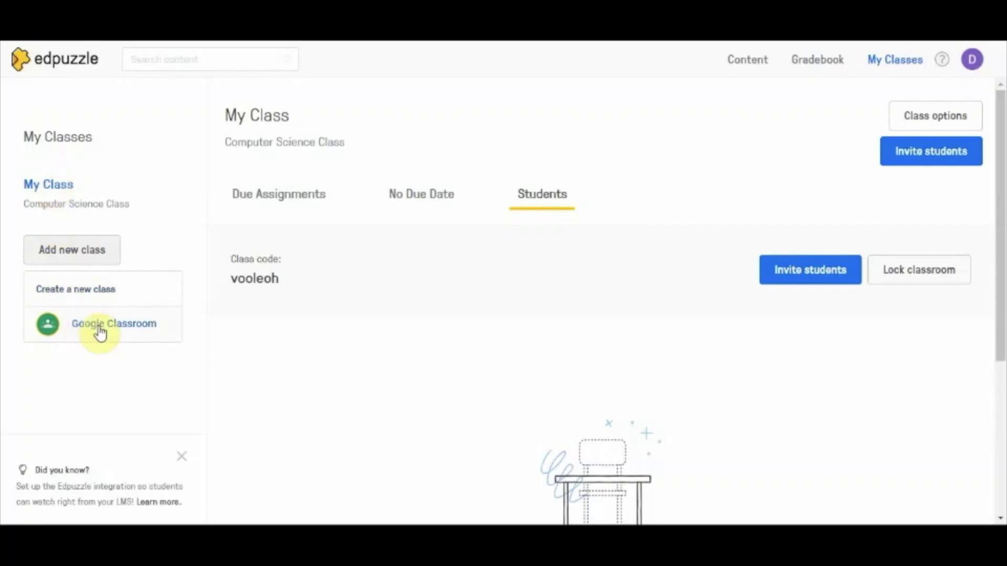
pyautogui.click(823, 65)
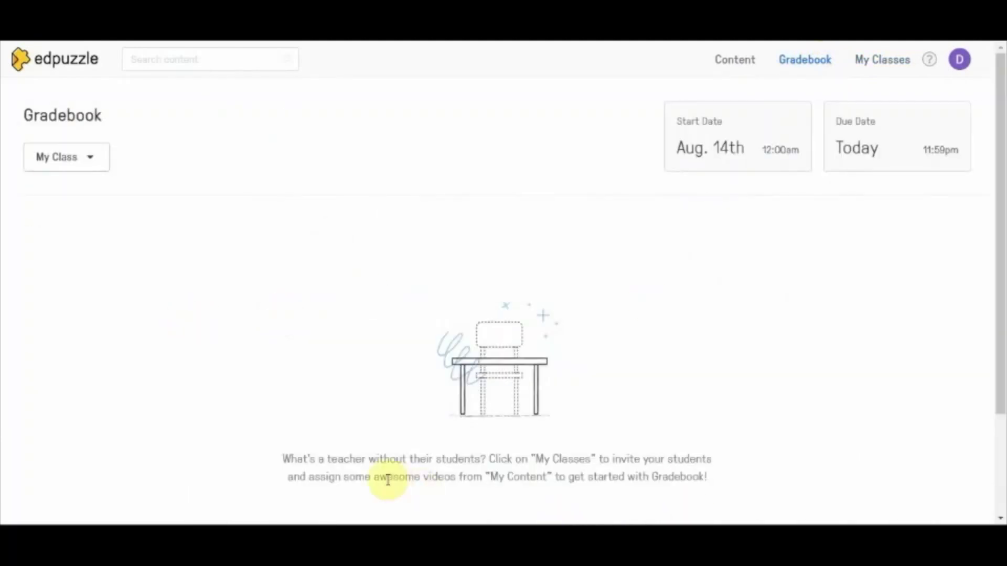
pyautogui.scroll(-3, 388, 478)
pyautogui.scroll(3, 388, 478)
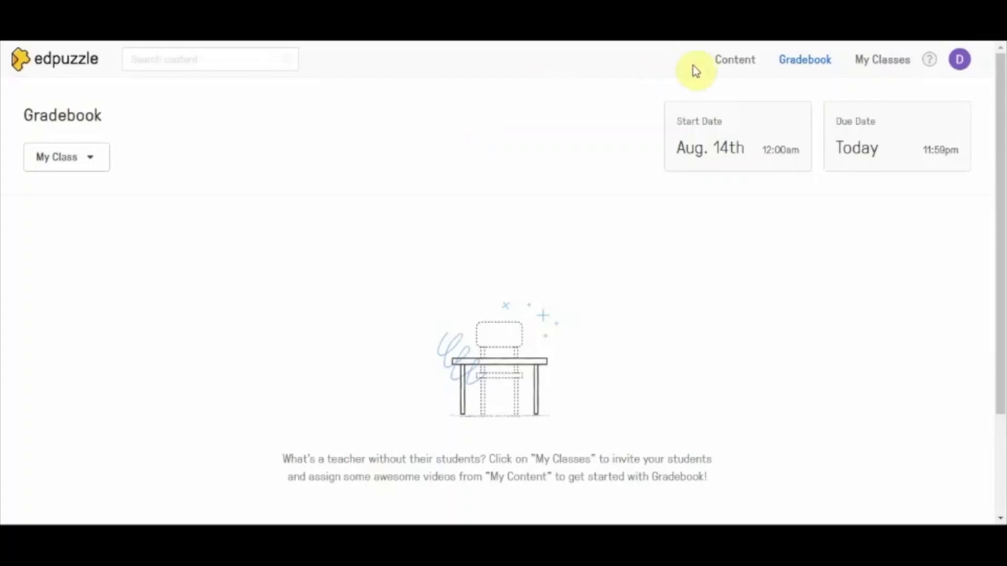
# Browse the content library's home page, examining the trending video sections from Computers and Delhi onward and the full list of popular channels.
pyautogui.click(739, 63)
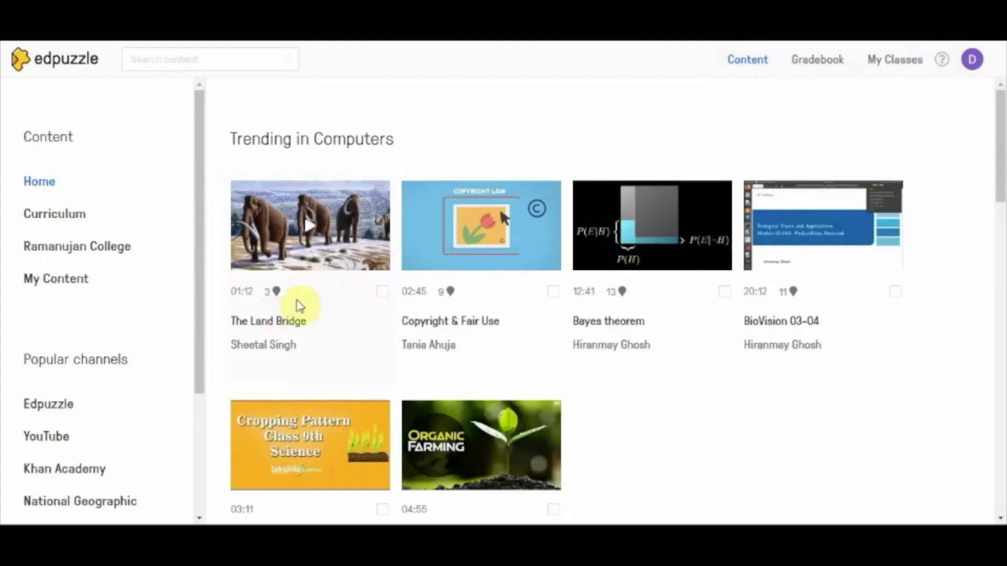
pyautogui.scroll(-1, 645, 315)
pyautogui.scroll(1, 353, 195)
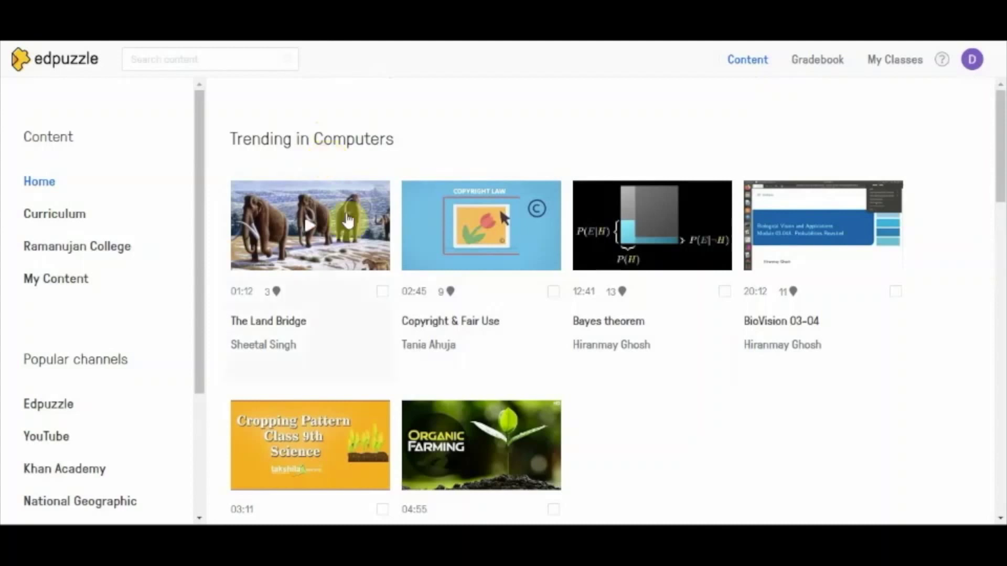
pyautogui.scroll(-3, 802, 344)
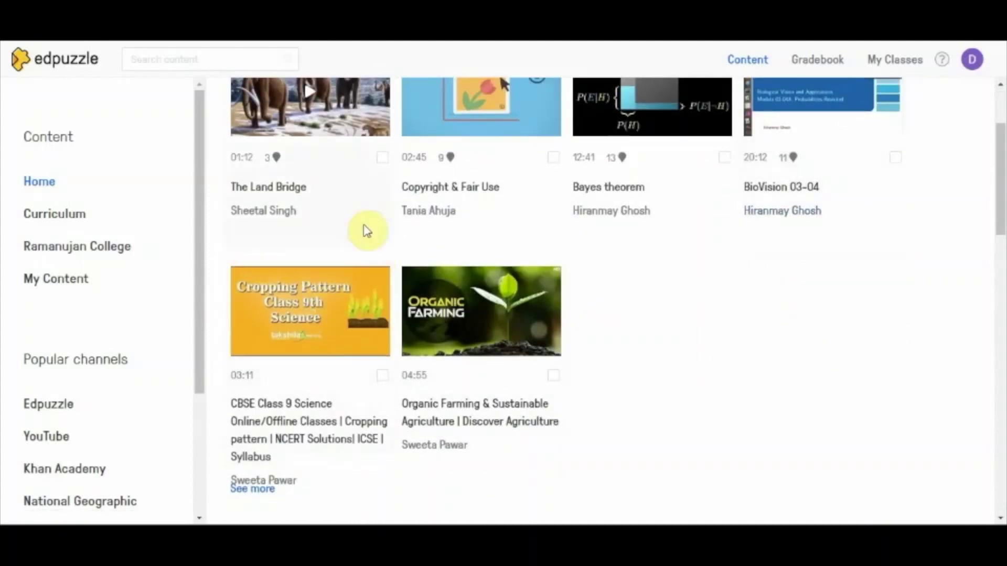
pyautogui.scroll(3, 371, 197)
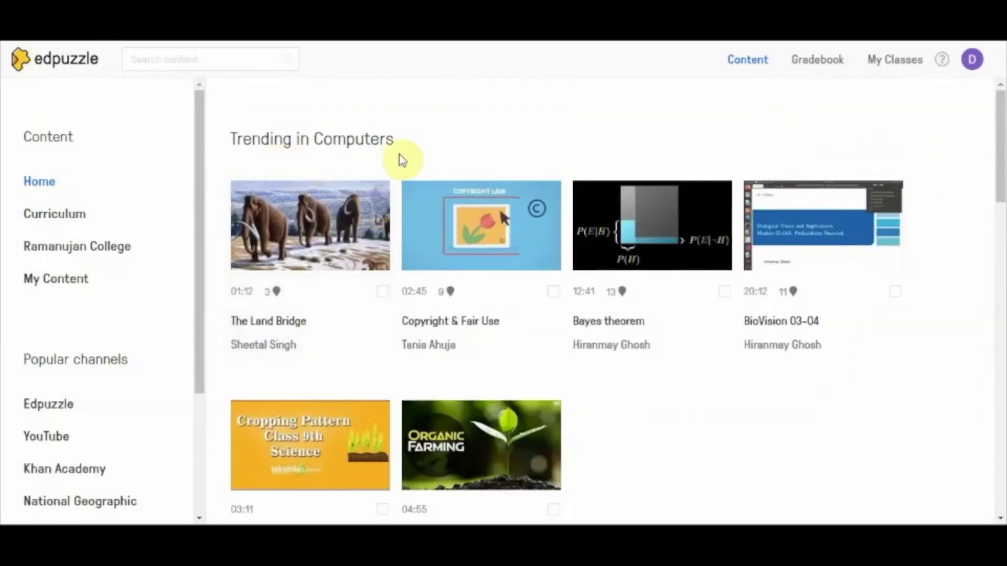
pyautogui.scroll(-2, 627, 250)
pyautogui.scroll(-10, 627, 251)
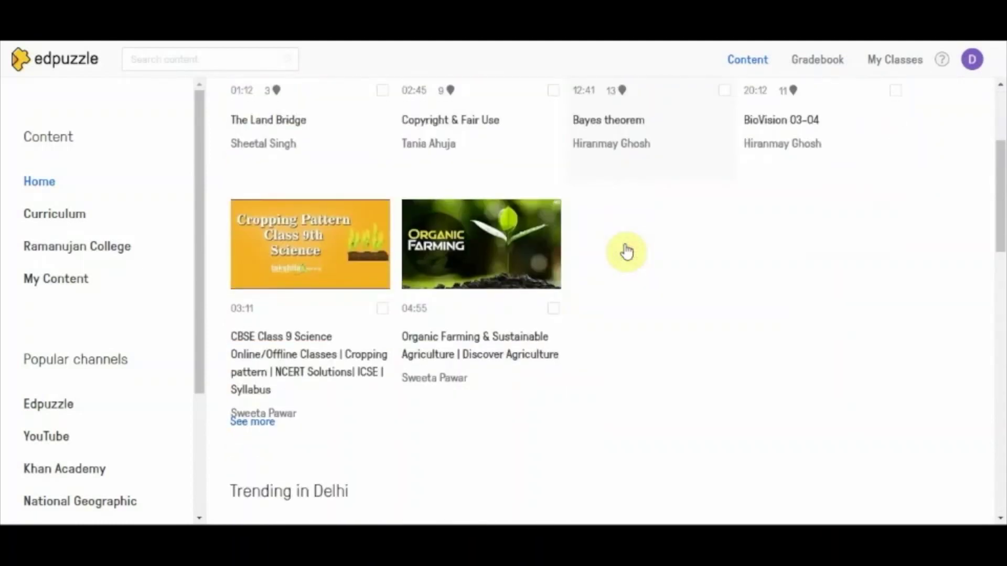
pyautogui.scroll(-5, 629, 247)
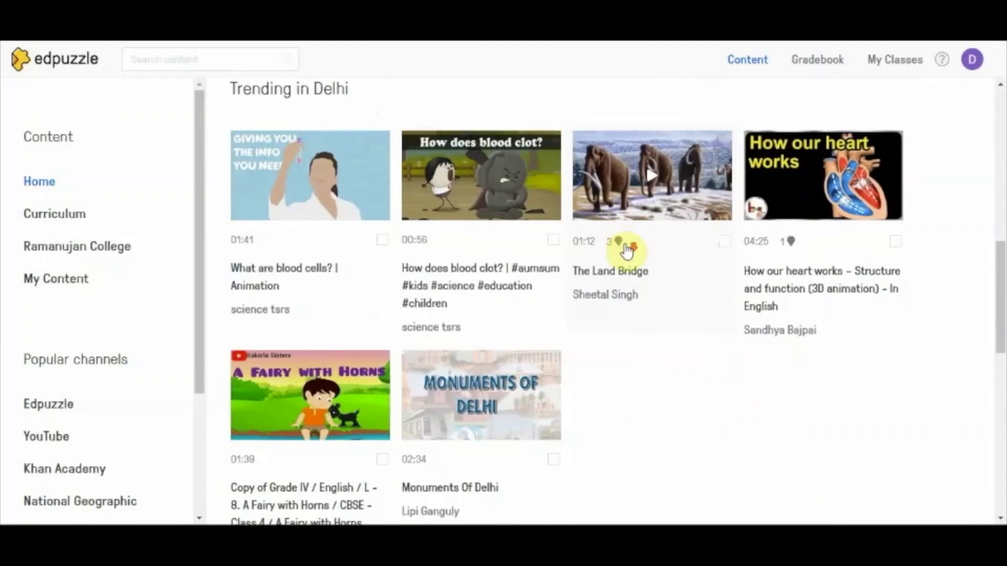
pyautogui.scroll(8, 462, 226)
pyautogui.scroll(-15, 462, 226)
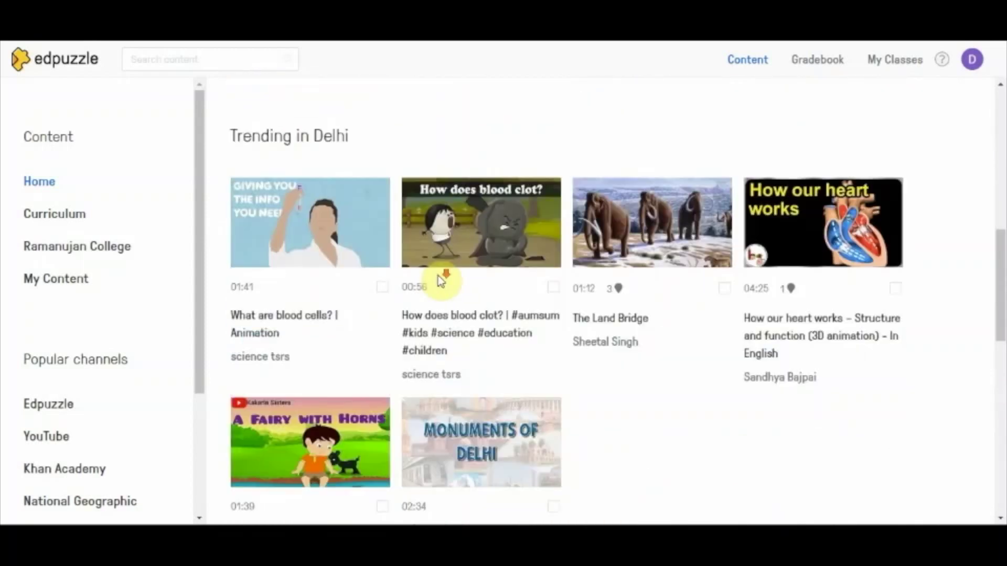
pyautogui.scroll(-2, 524, 399)
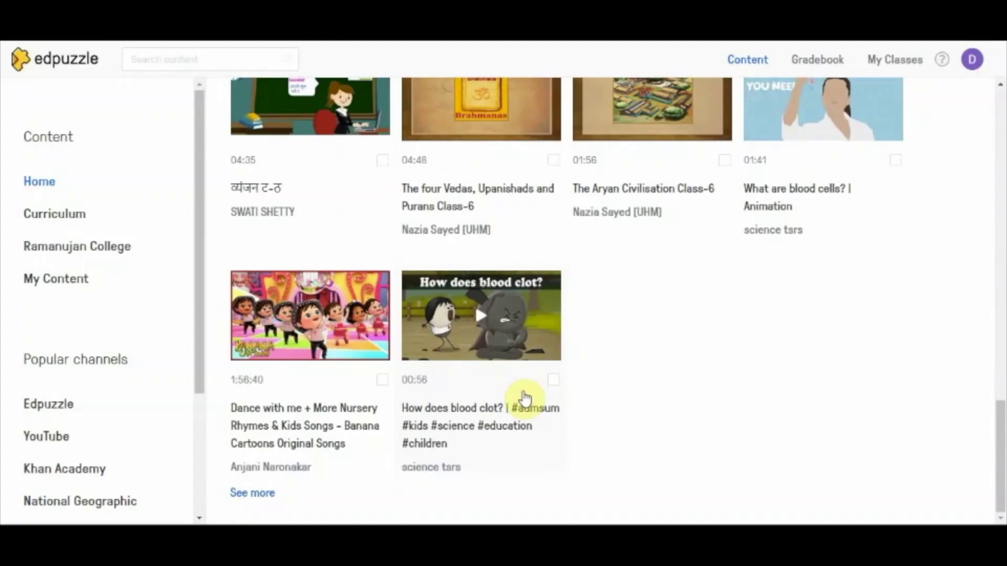
pyautogui.scroll(10, 524, 398)
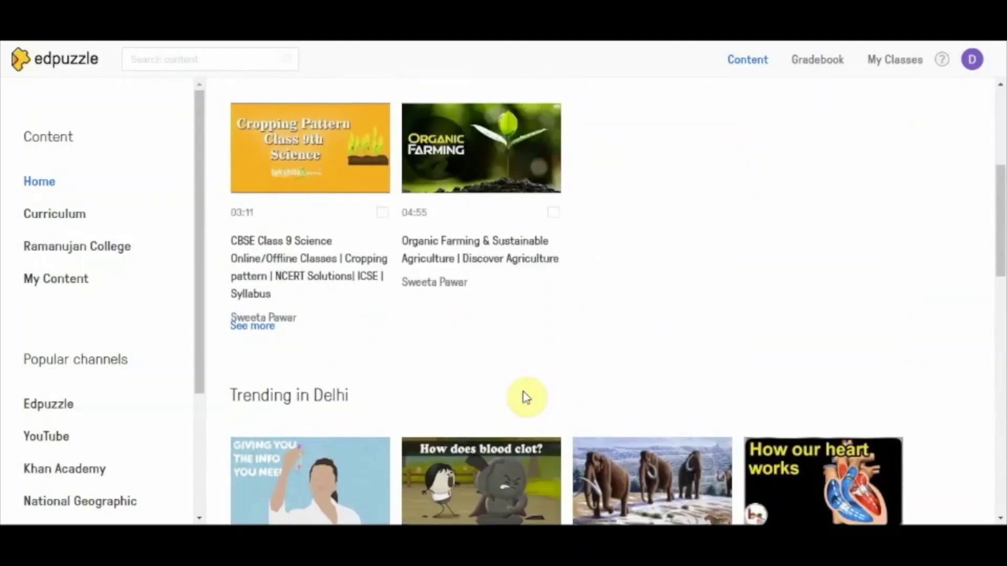
pyautogui.scroll(6, 526, 398)
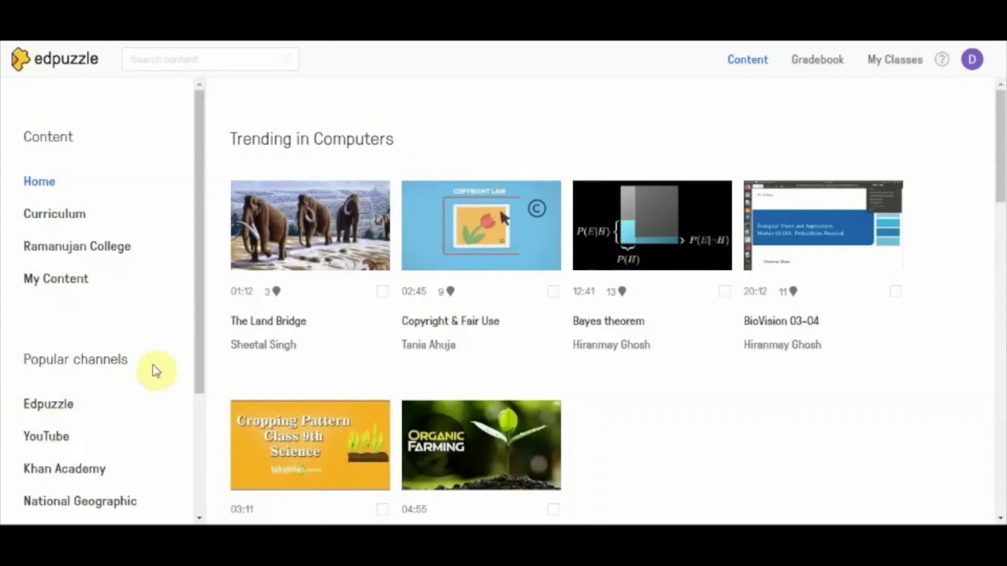
pyautogui.moveTo(202, 226); pyautogui.dragTo(198, 346)
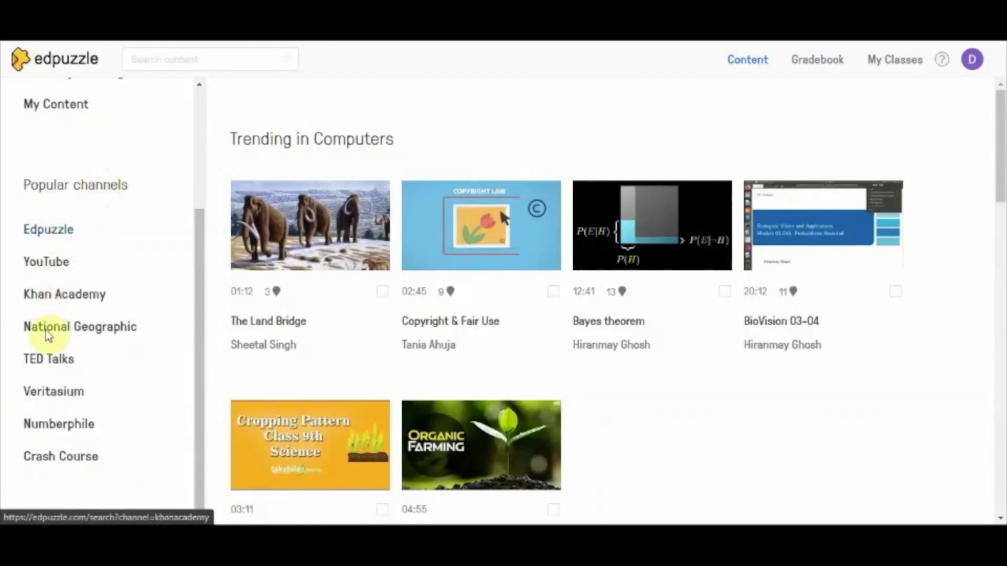